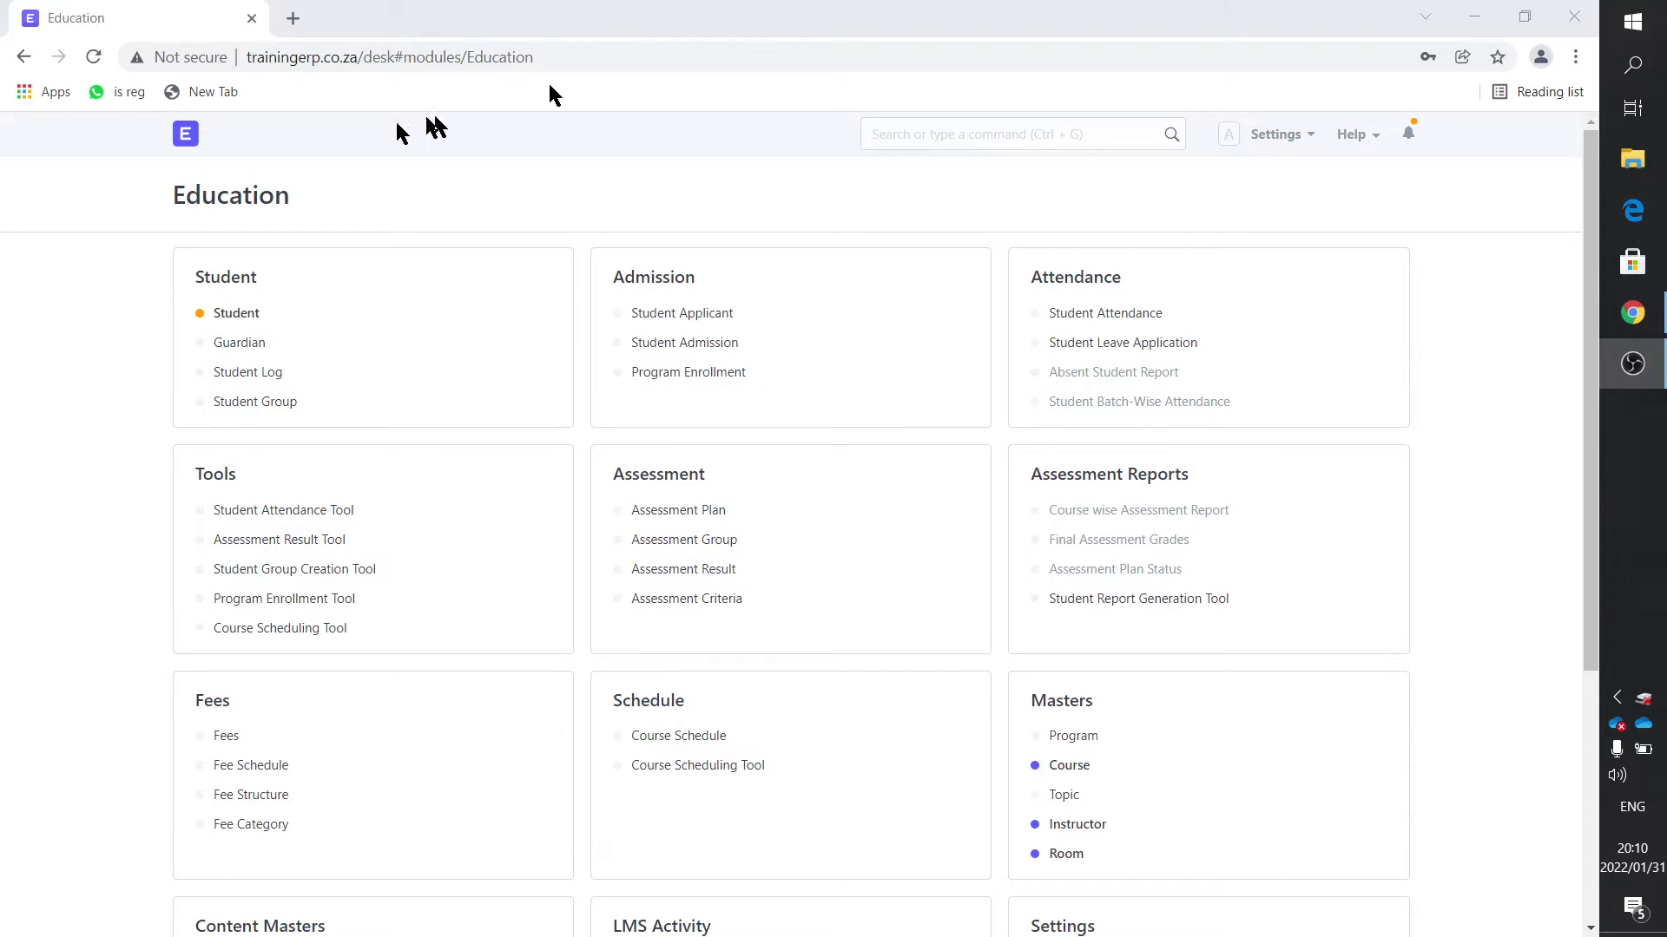
- Leave the Education module for the ERPNext desk home page with all module cards
left_click(186, 137)
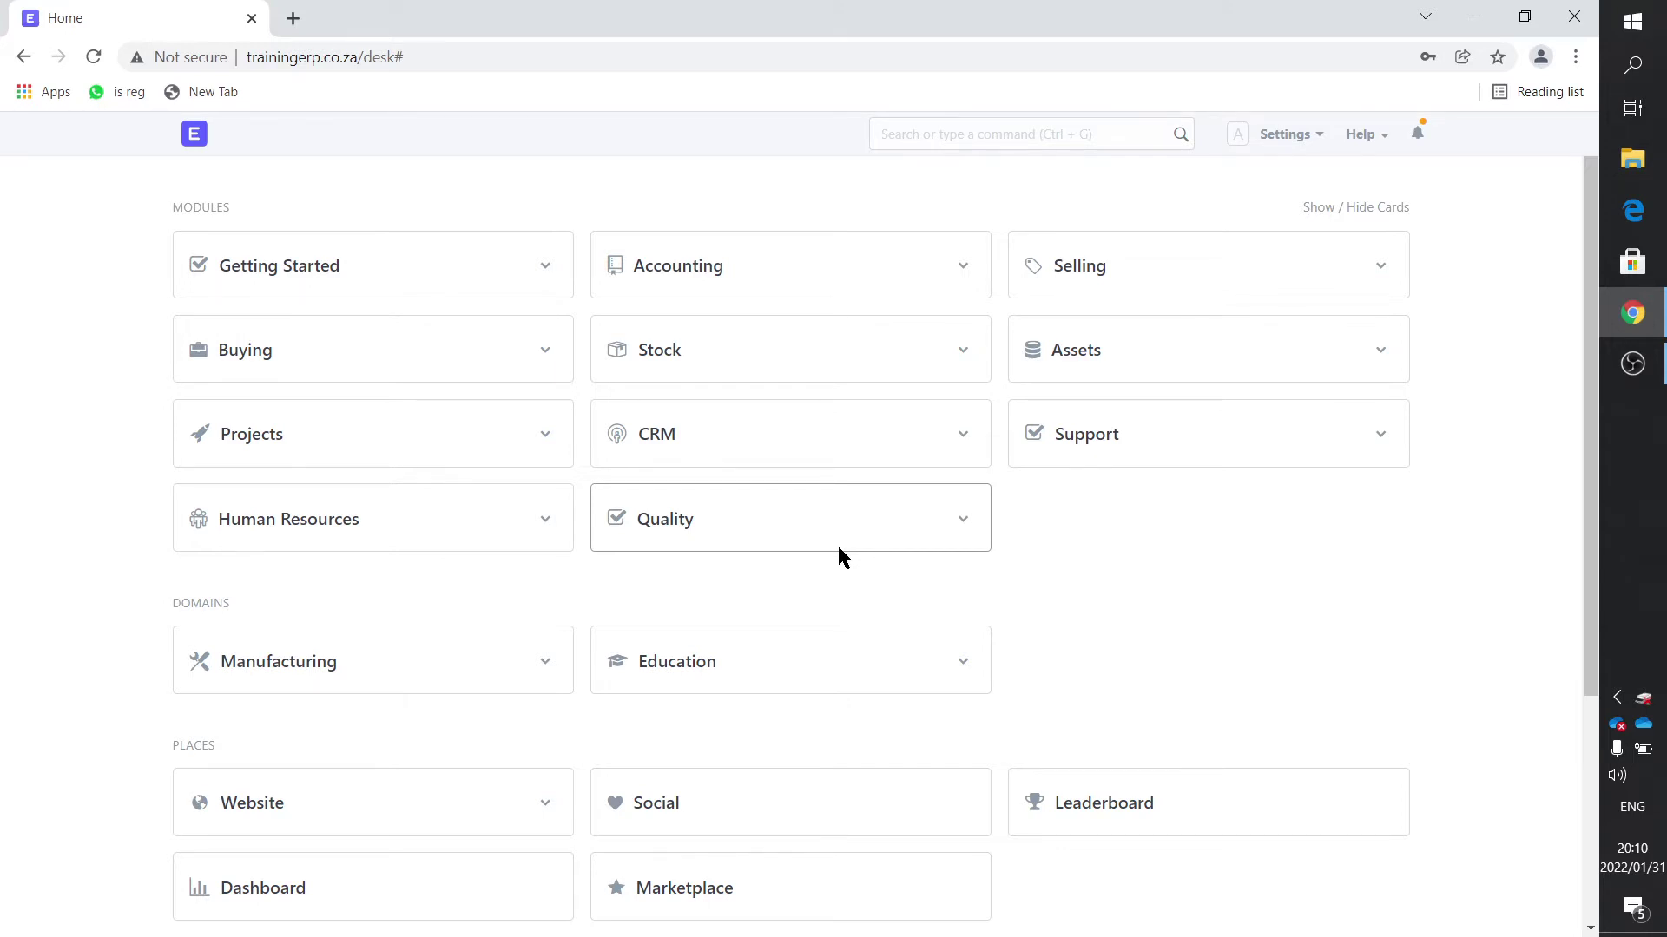
left_click(916, 132)
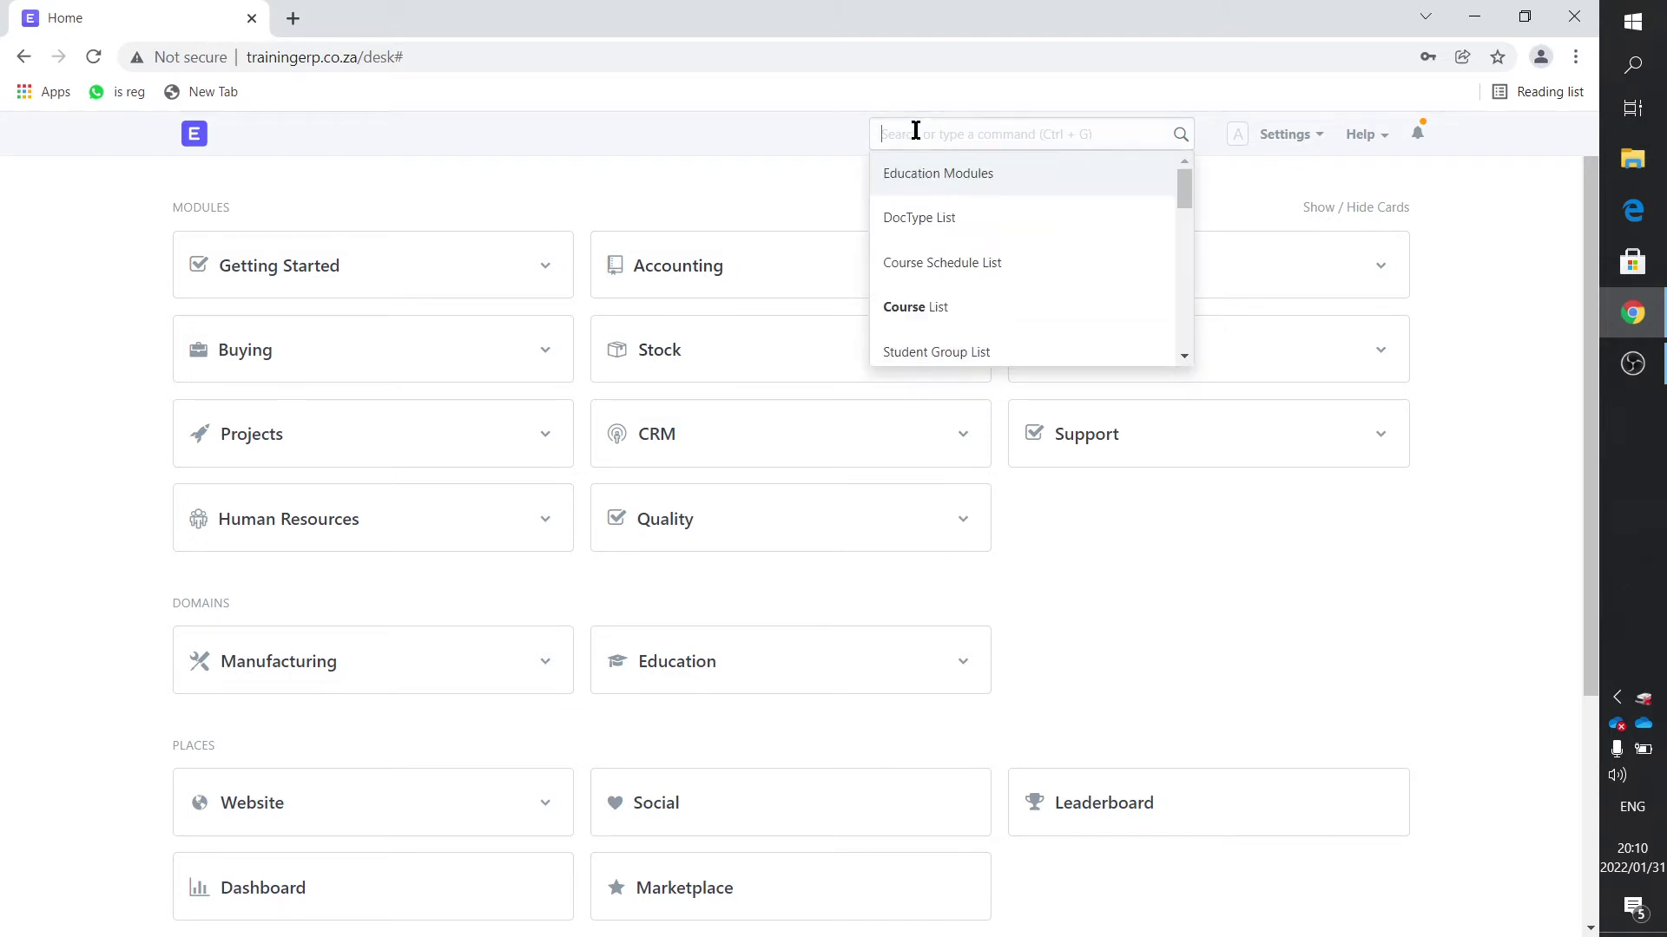
type("domai")
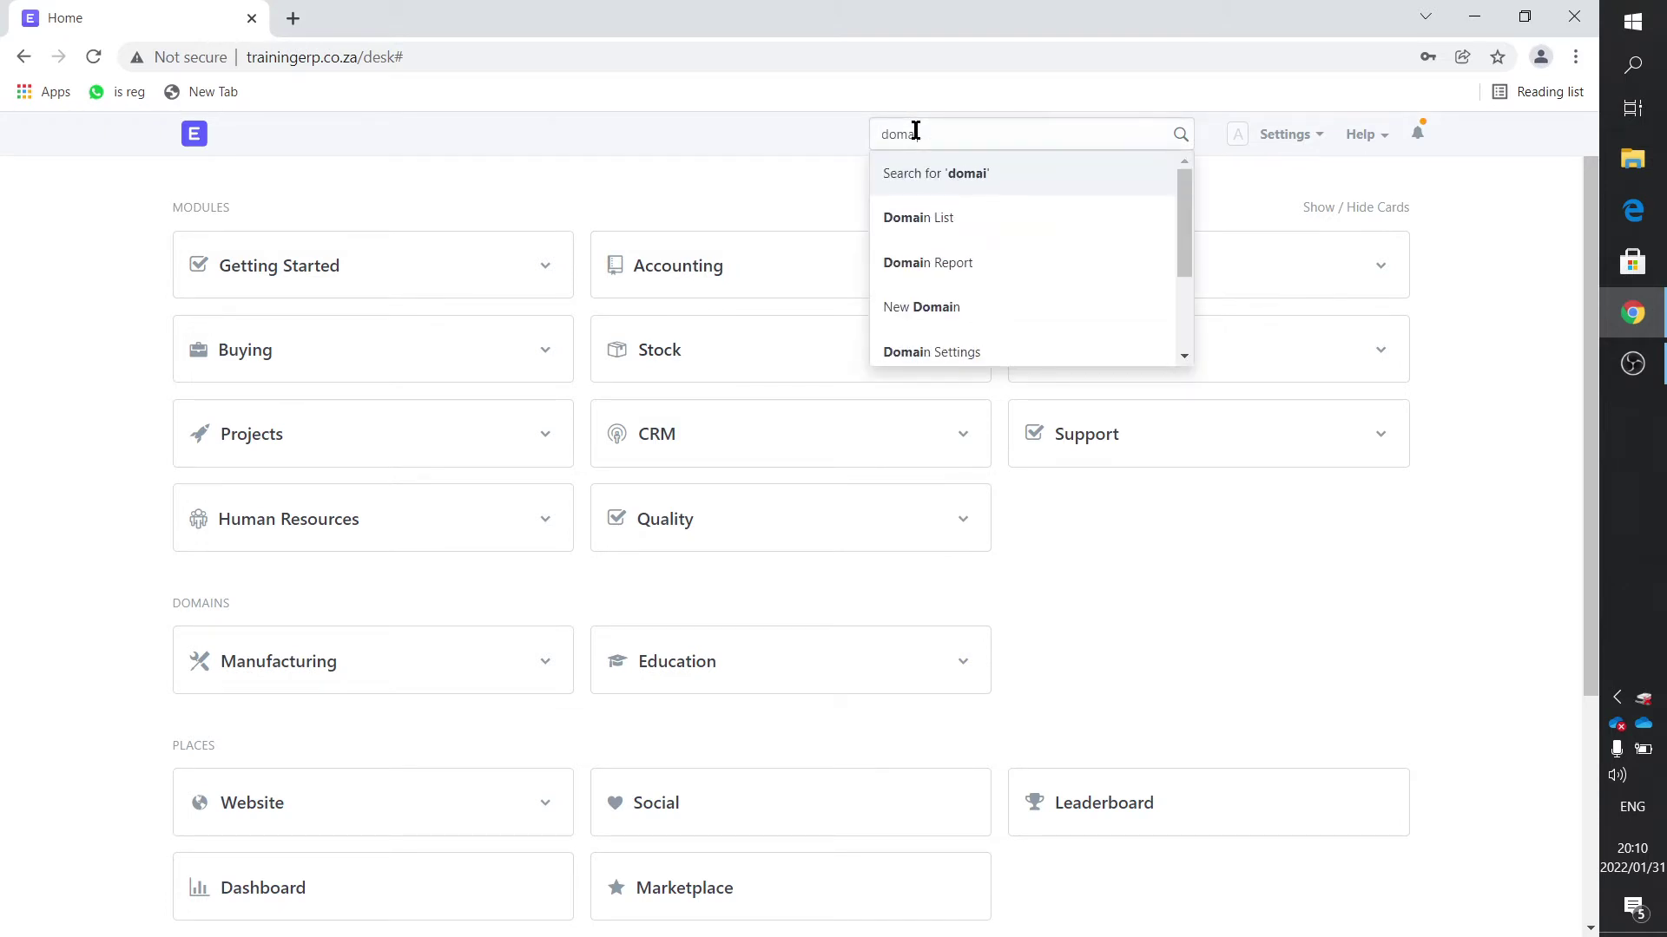
left_click(918, 217)
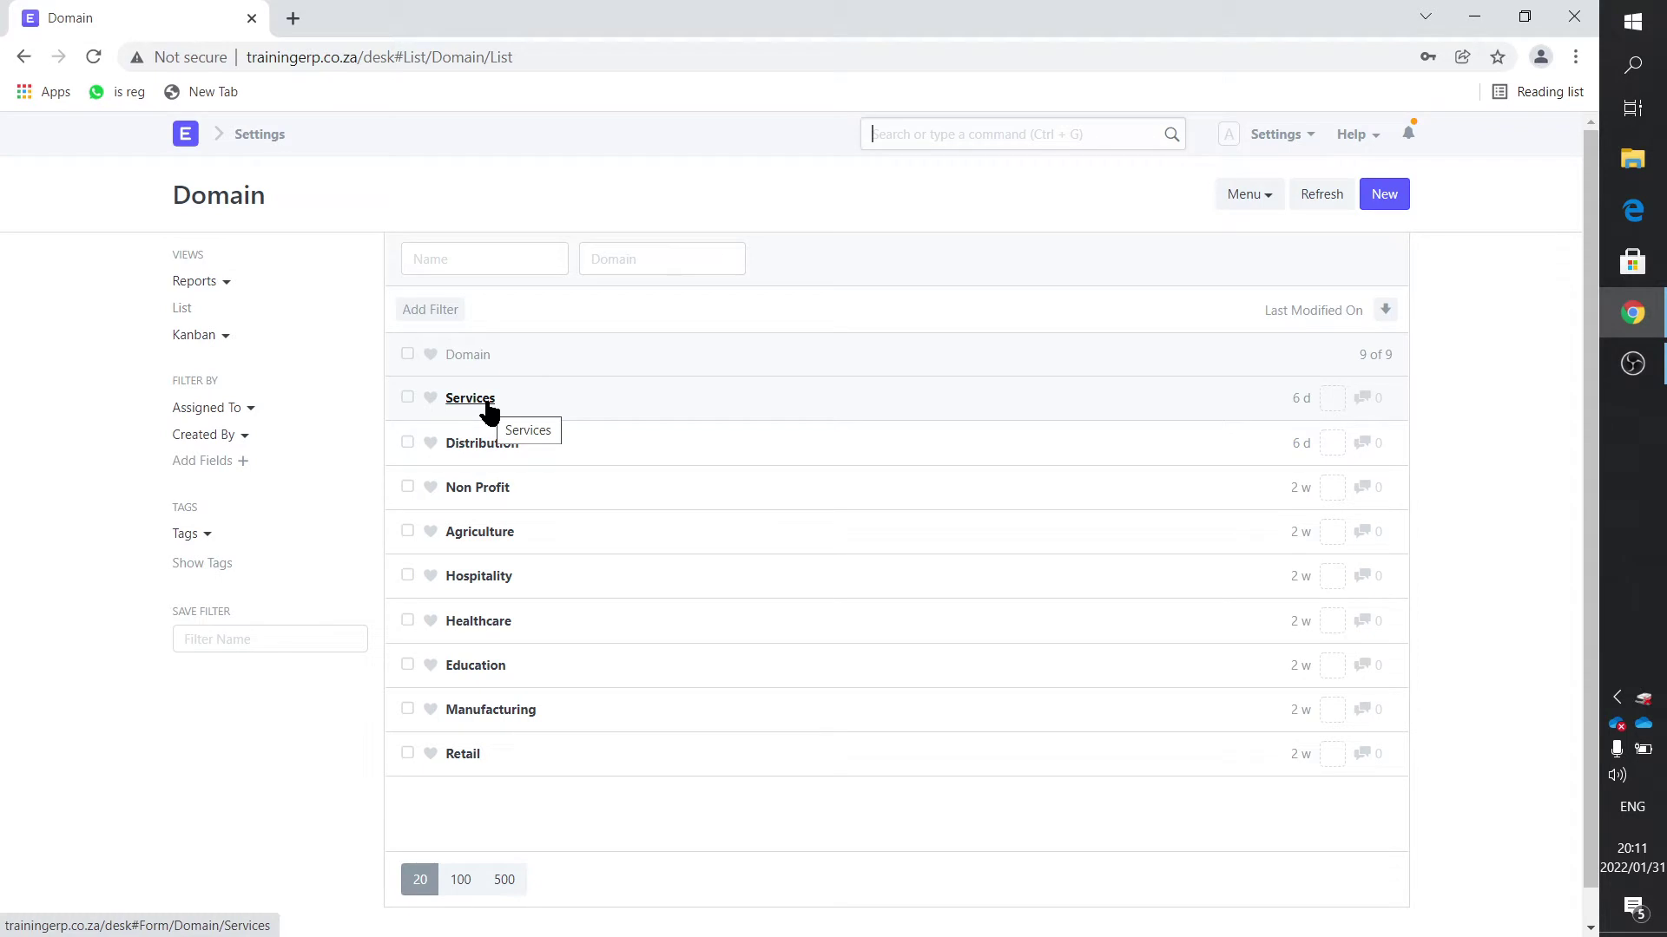
left_click(184, 135)
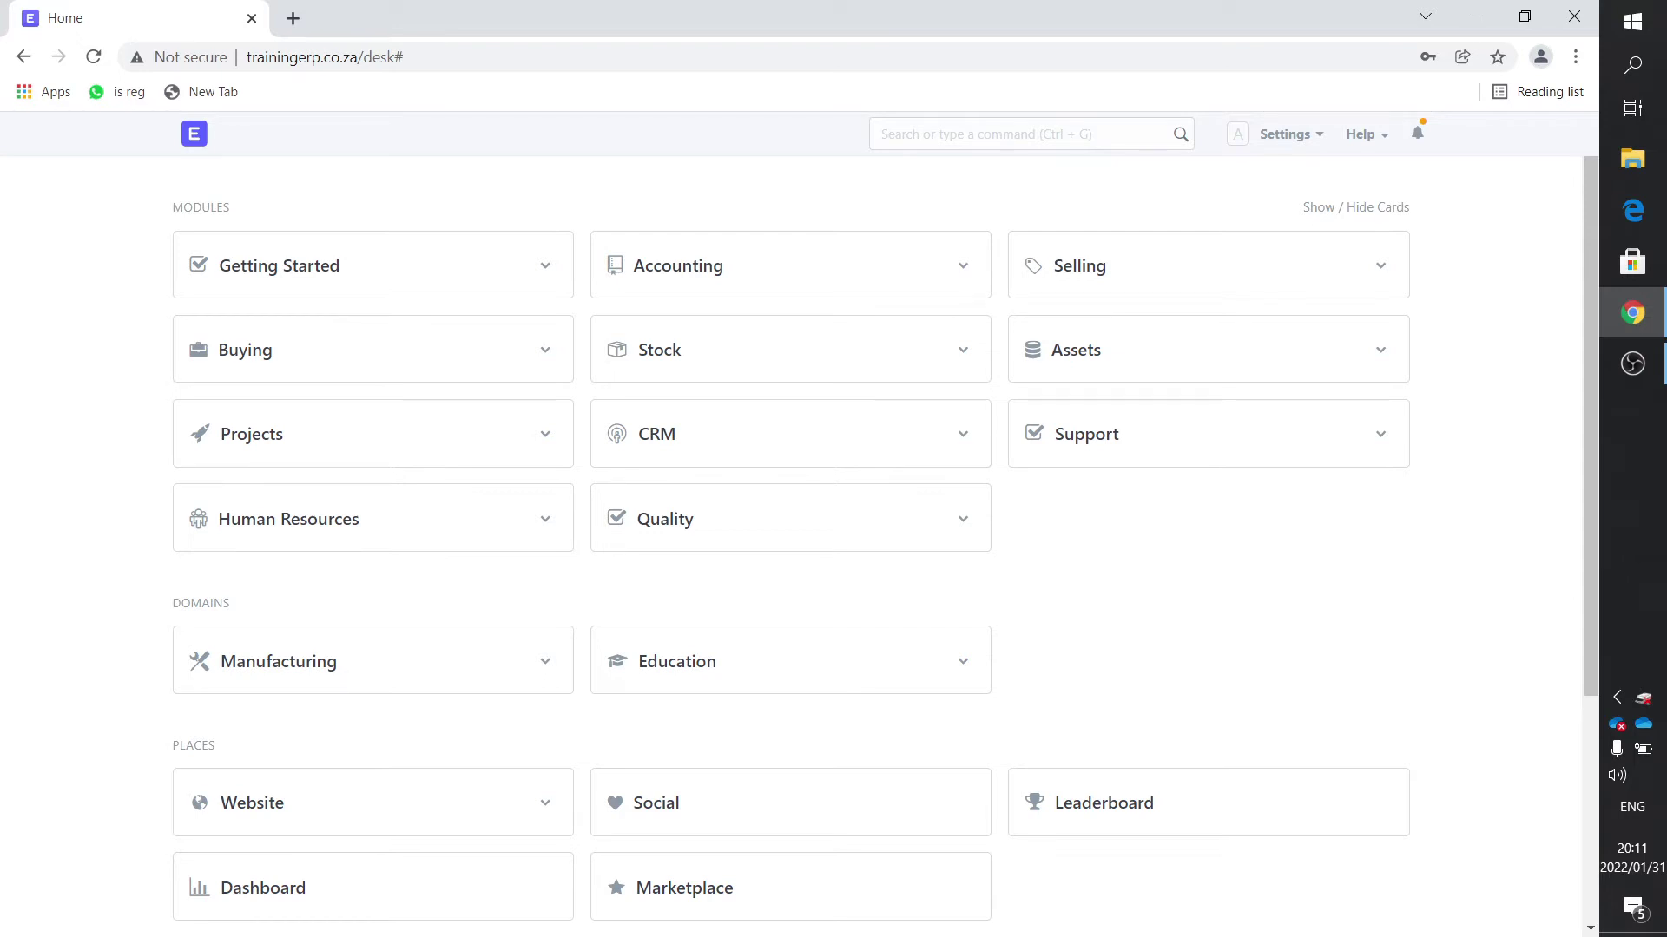
- Switch windows with Alt+Tab, leaving the ERPNext desk home page in view
key("alt+Tab")
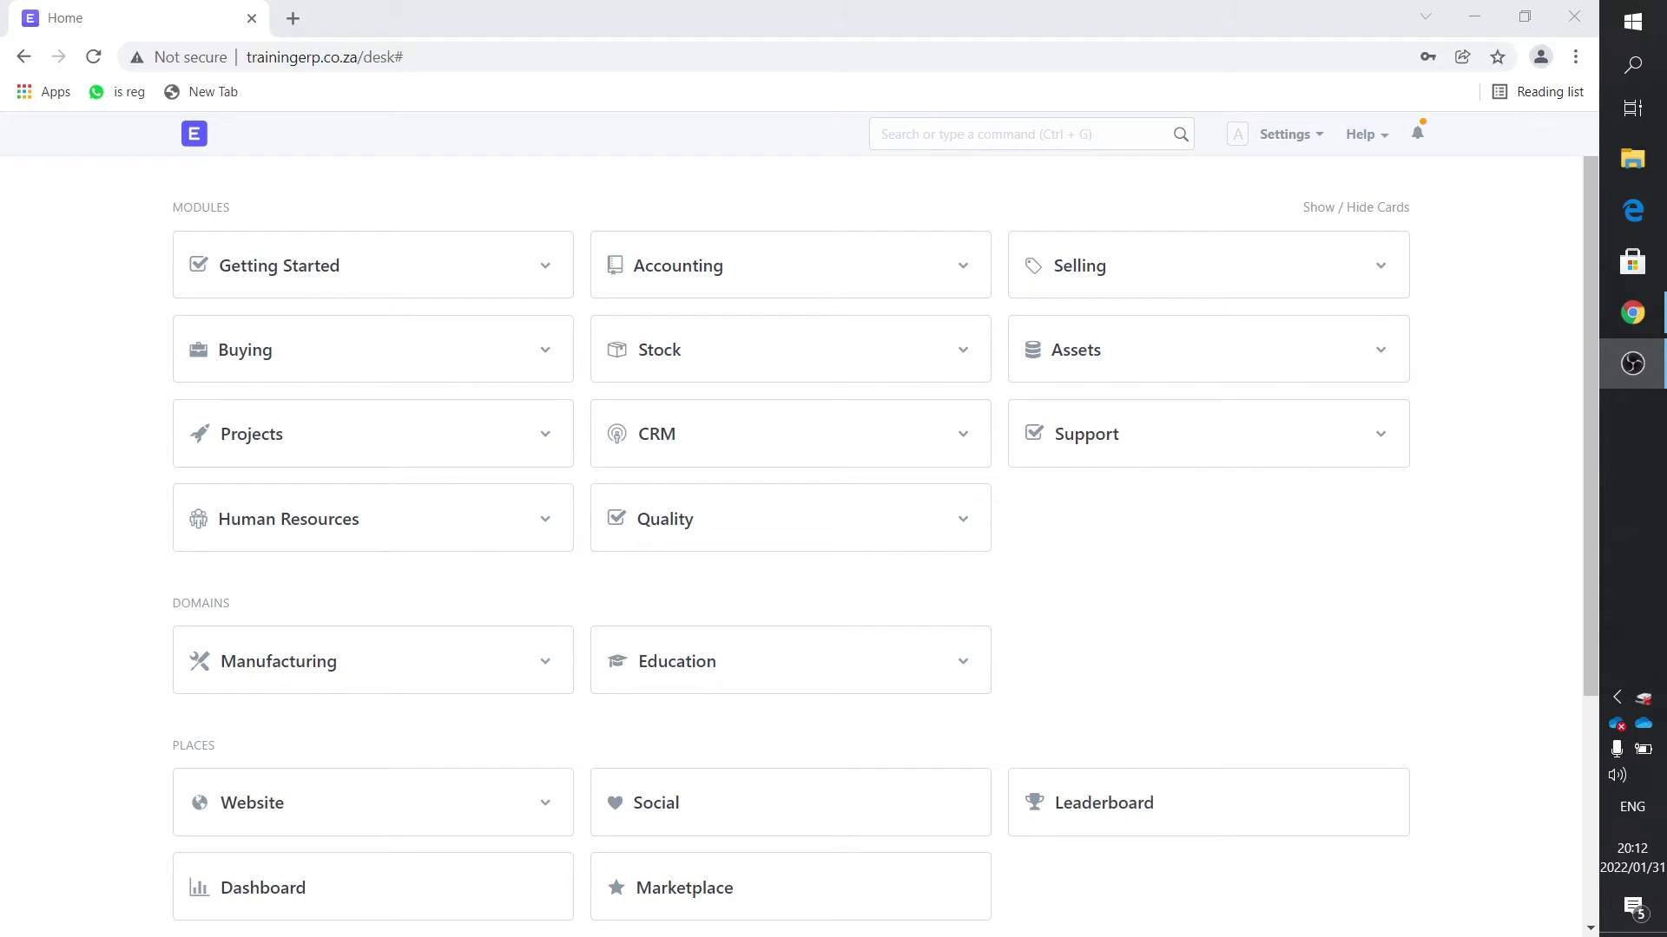
left_click(690, 665)
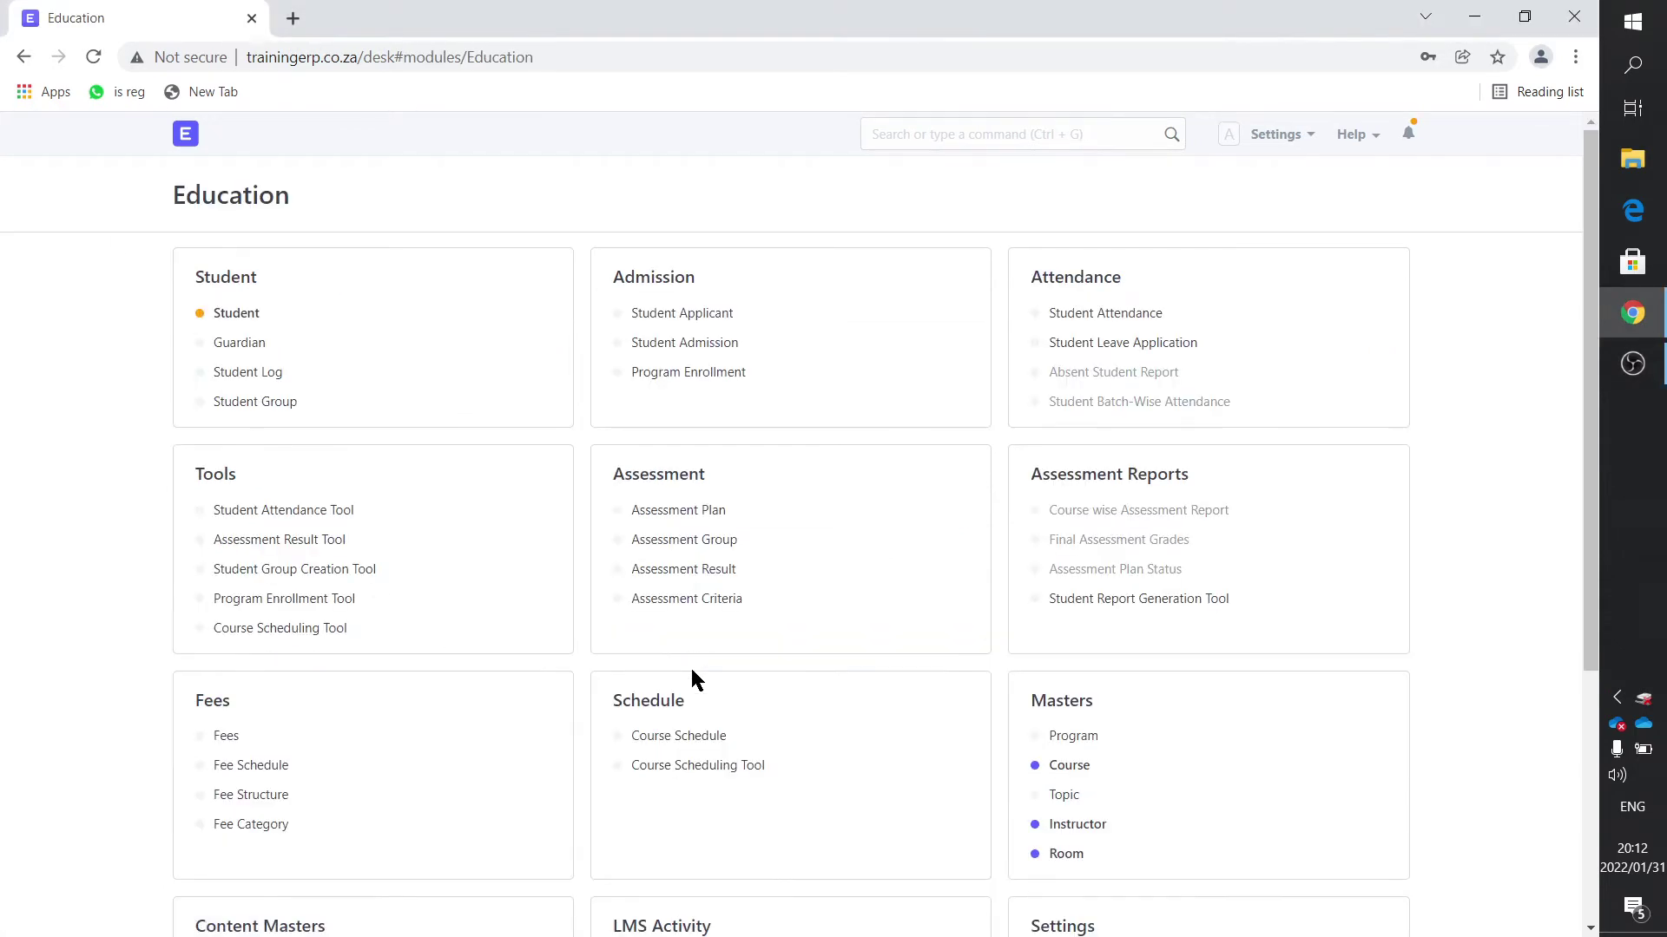
scroll(692, 669, "down", 3)
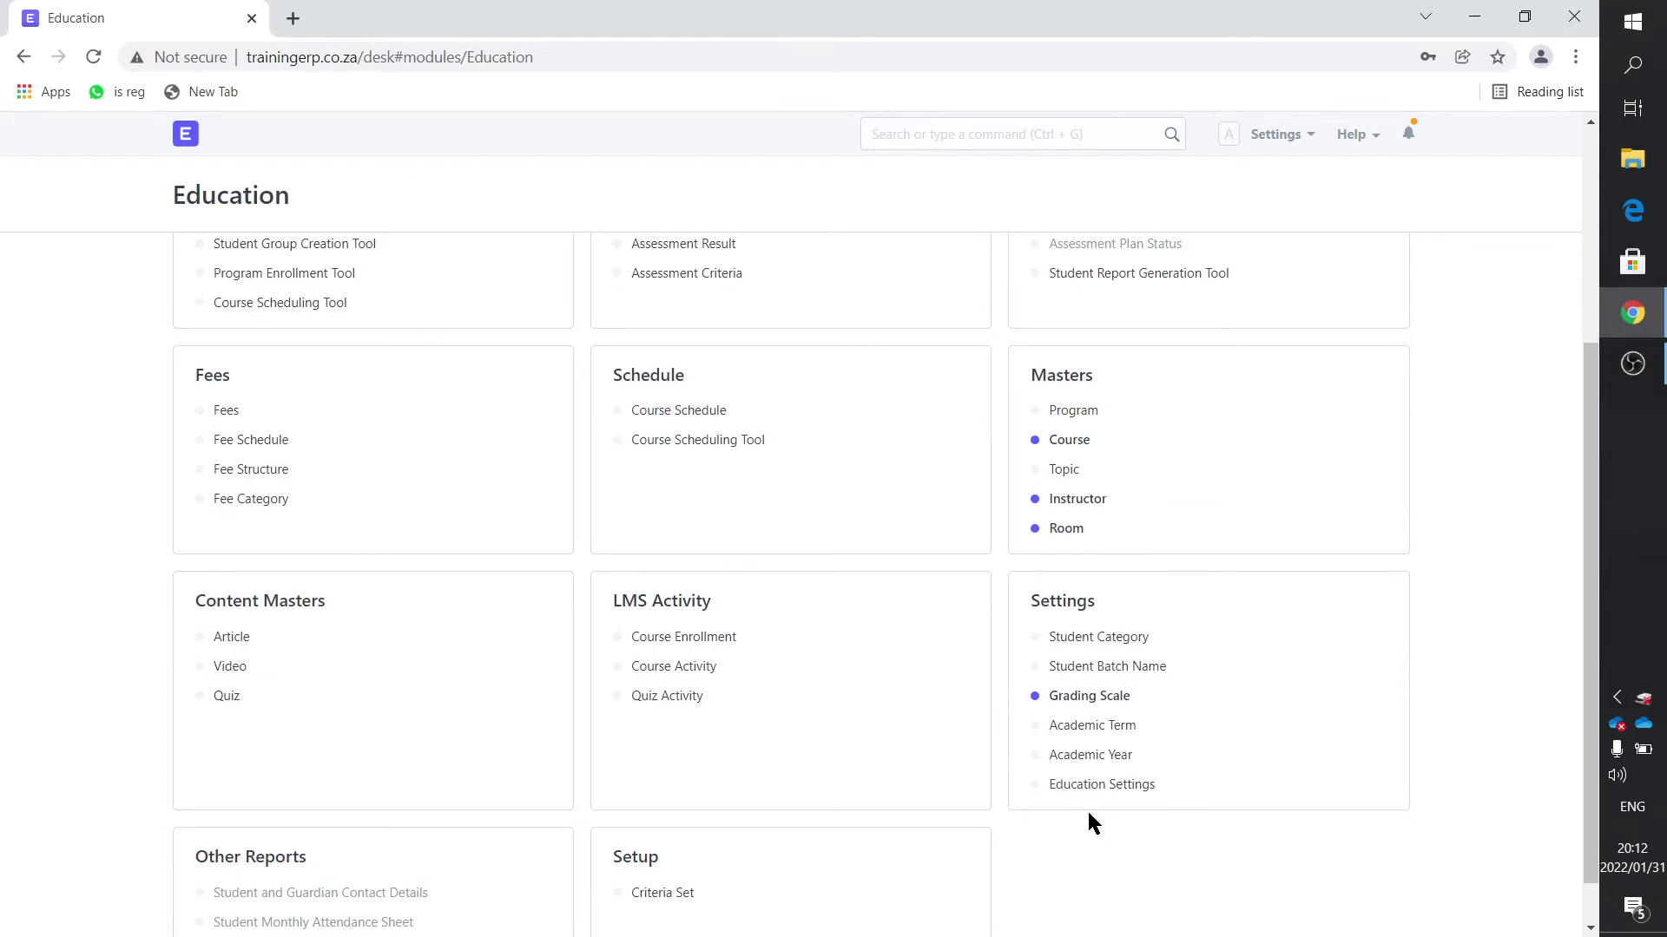
left_click(1097, 757)
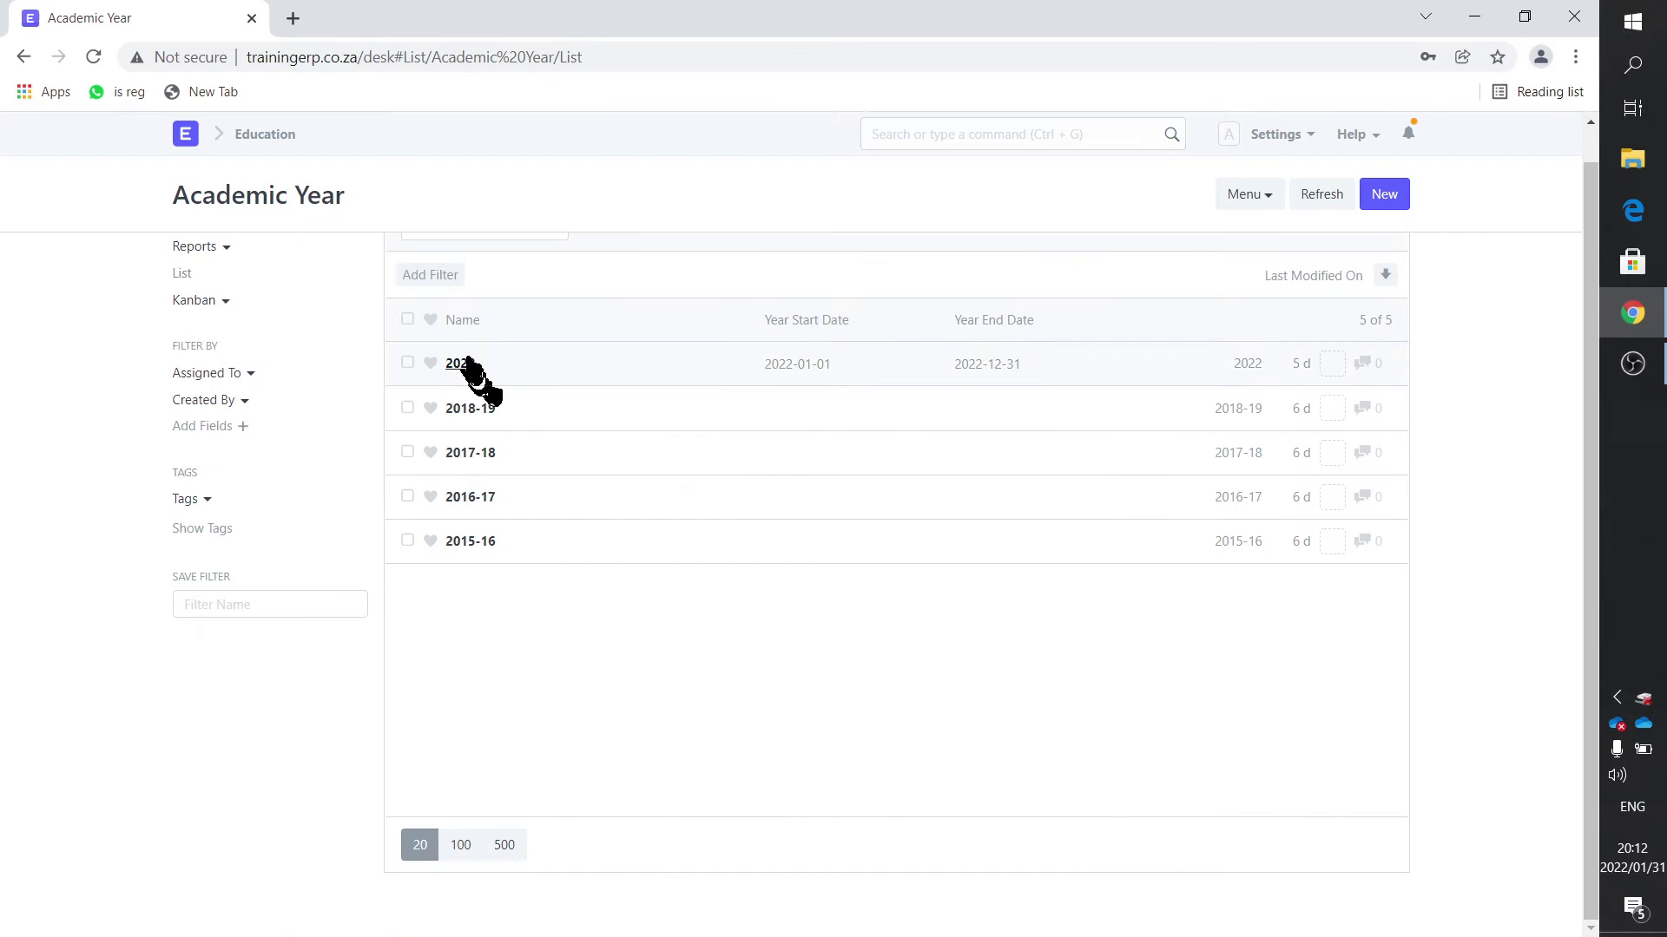
left_click(265, 135)
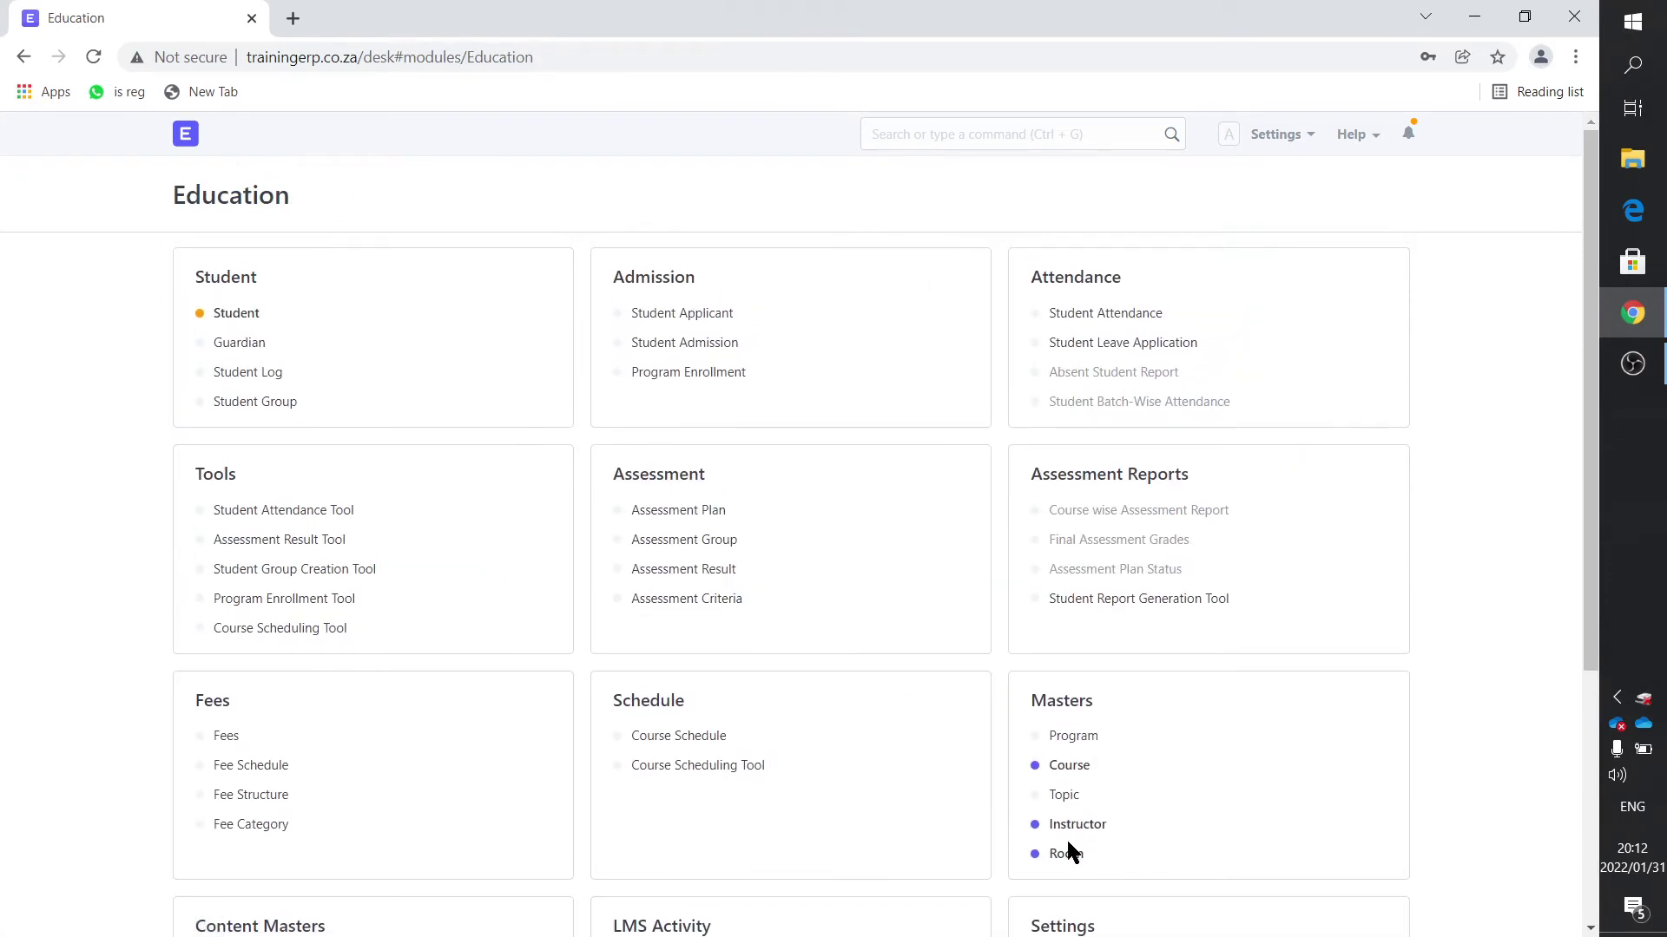
scroll(1068, 844, "down", 4)
left_click(1092, 674)
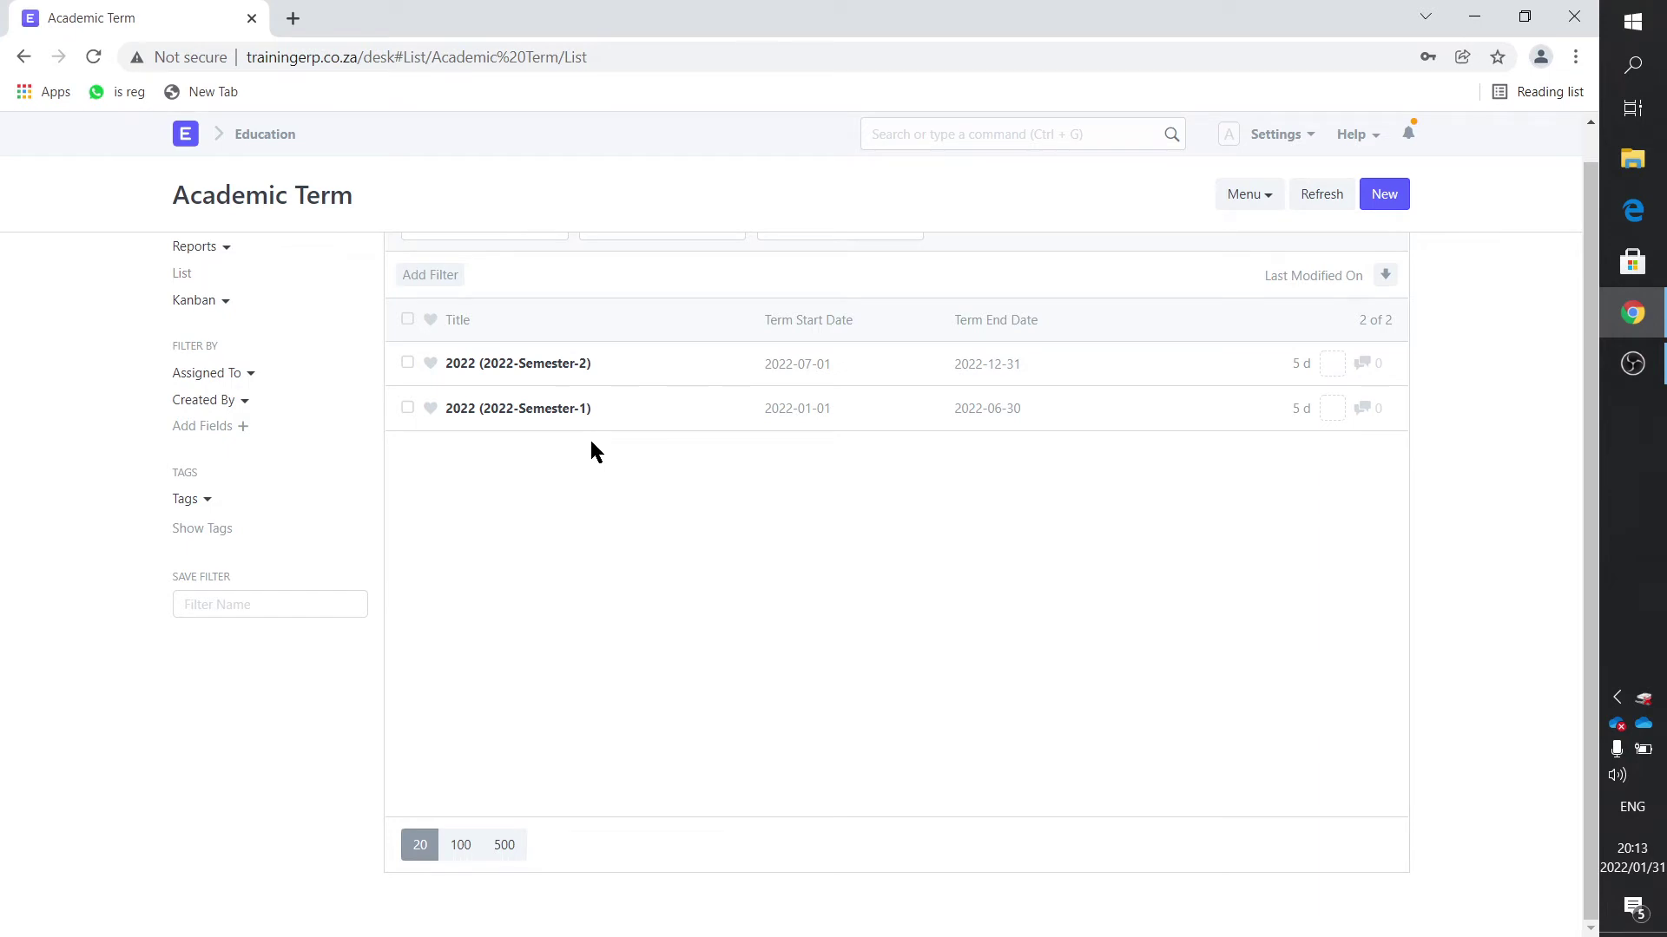
left_click(264, 135)
- Open Education Settings to view academic year 2022 and term 2022 (2022-Semester-1)
scroll(1215, 807, "down", 4)
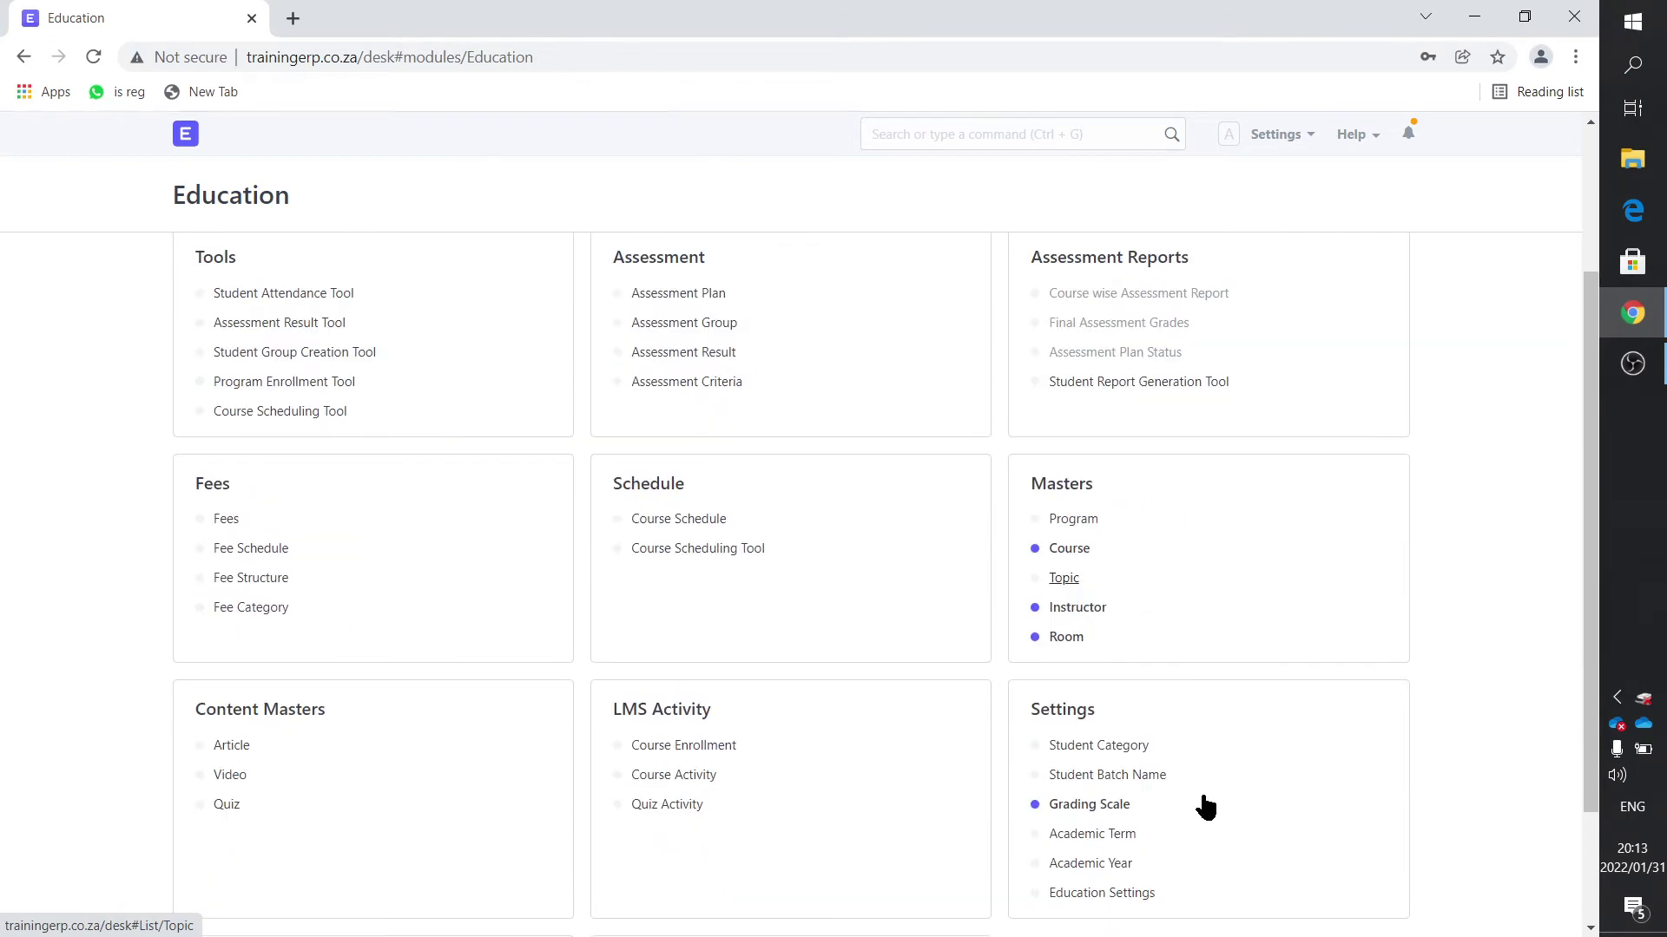
left_click(1120, 785)
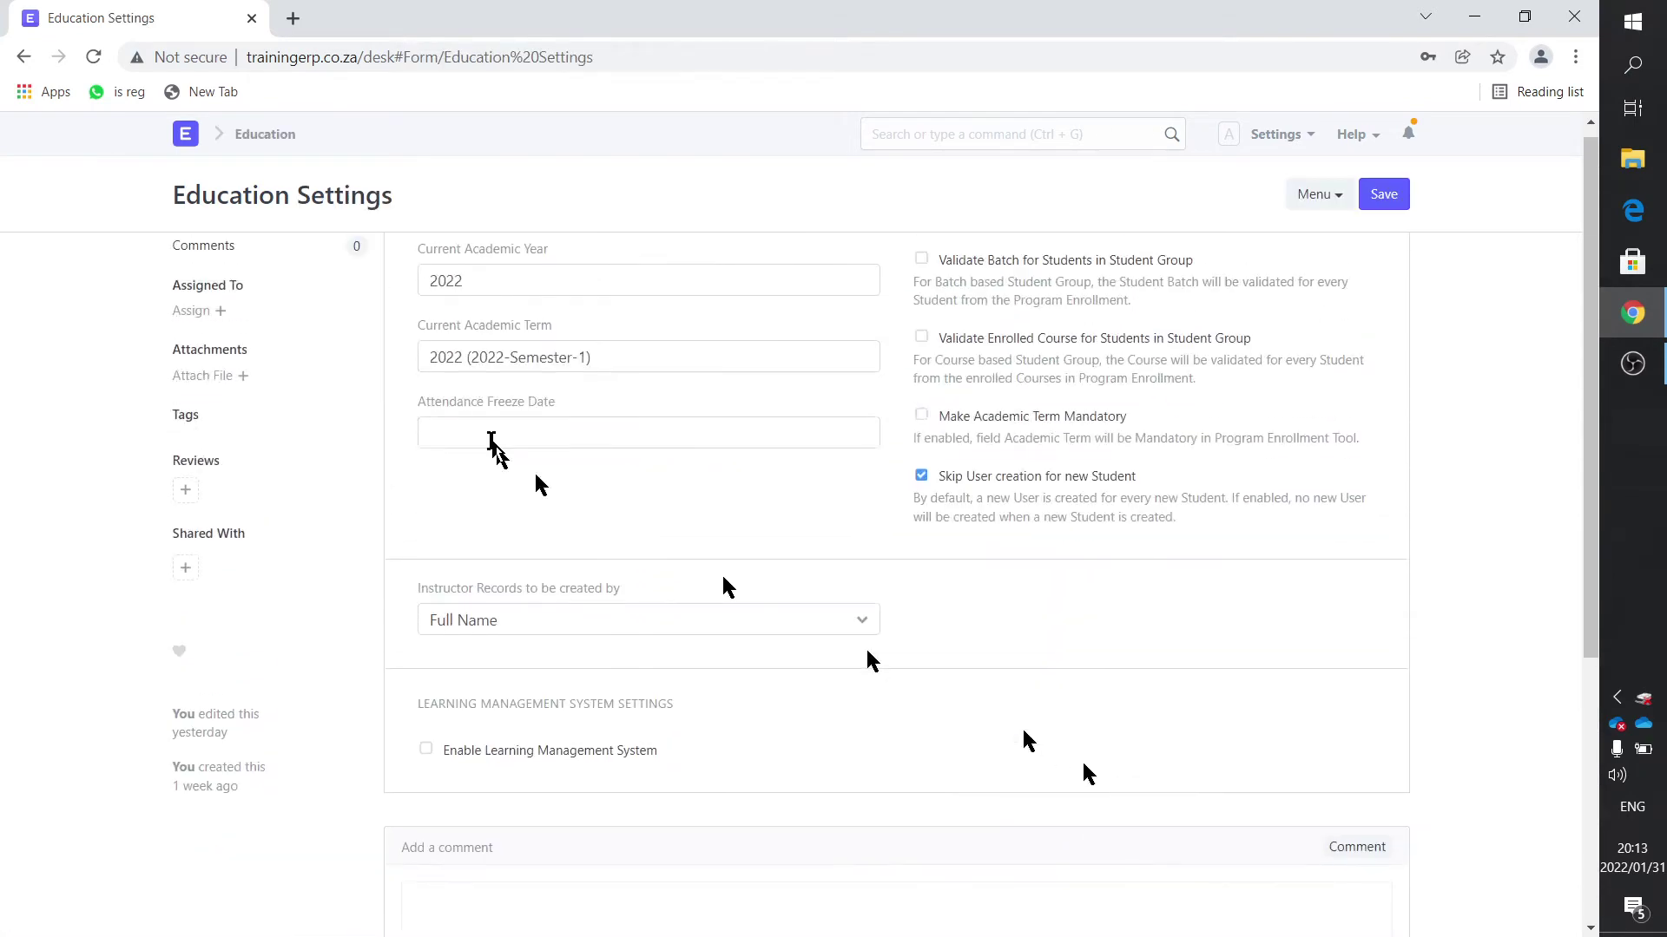
scroll(491, 443, "up", 1)
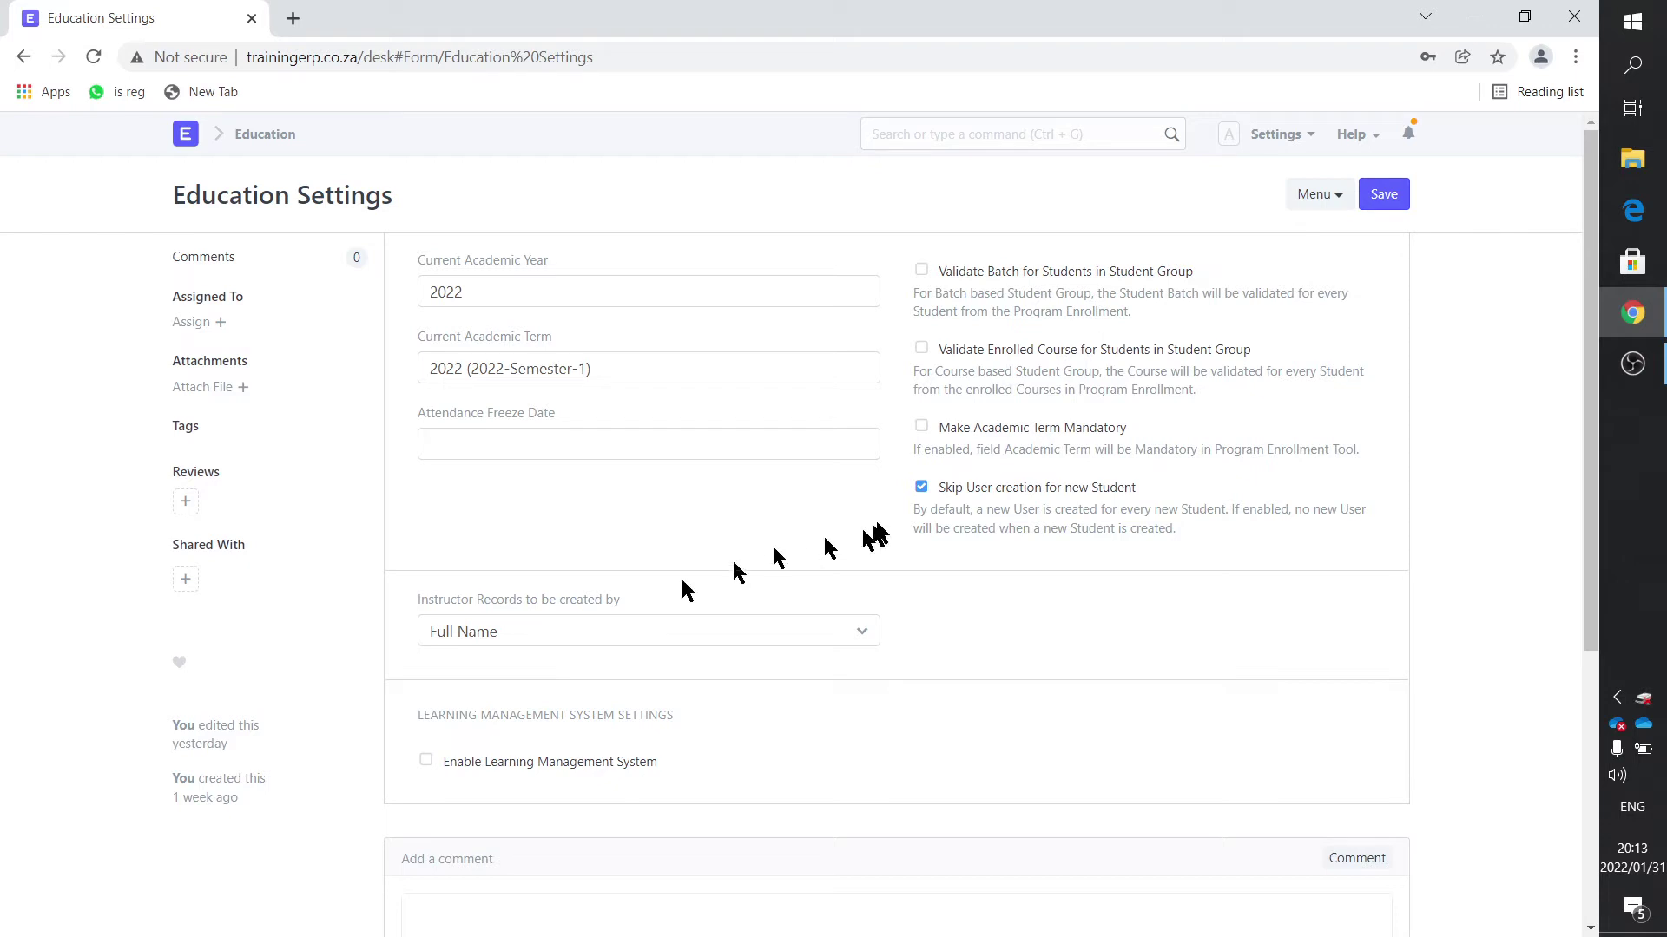
- Open the Scale-1 grading scale to review grades A+ 100% to GG 0%, then return to its list
left_click(272, 137)
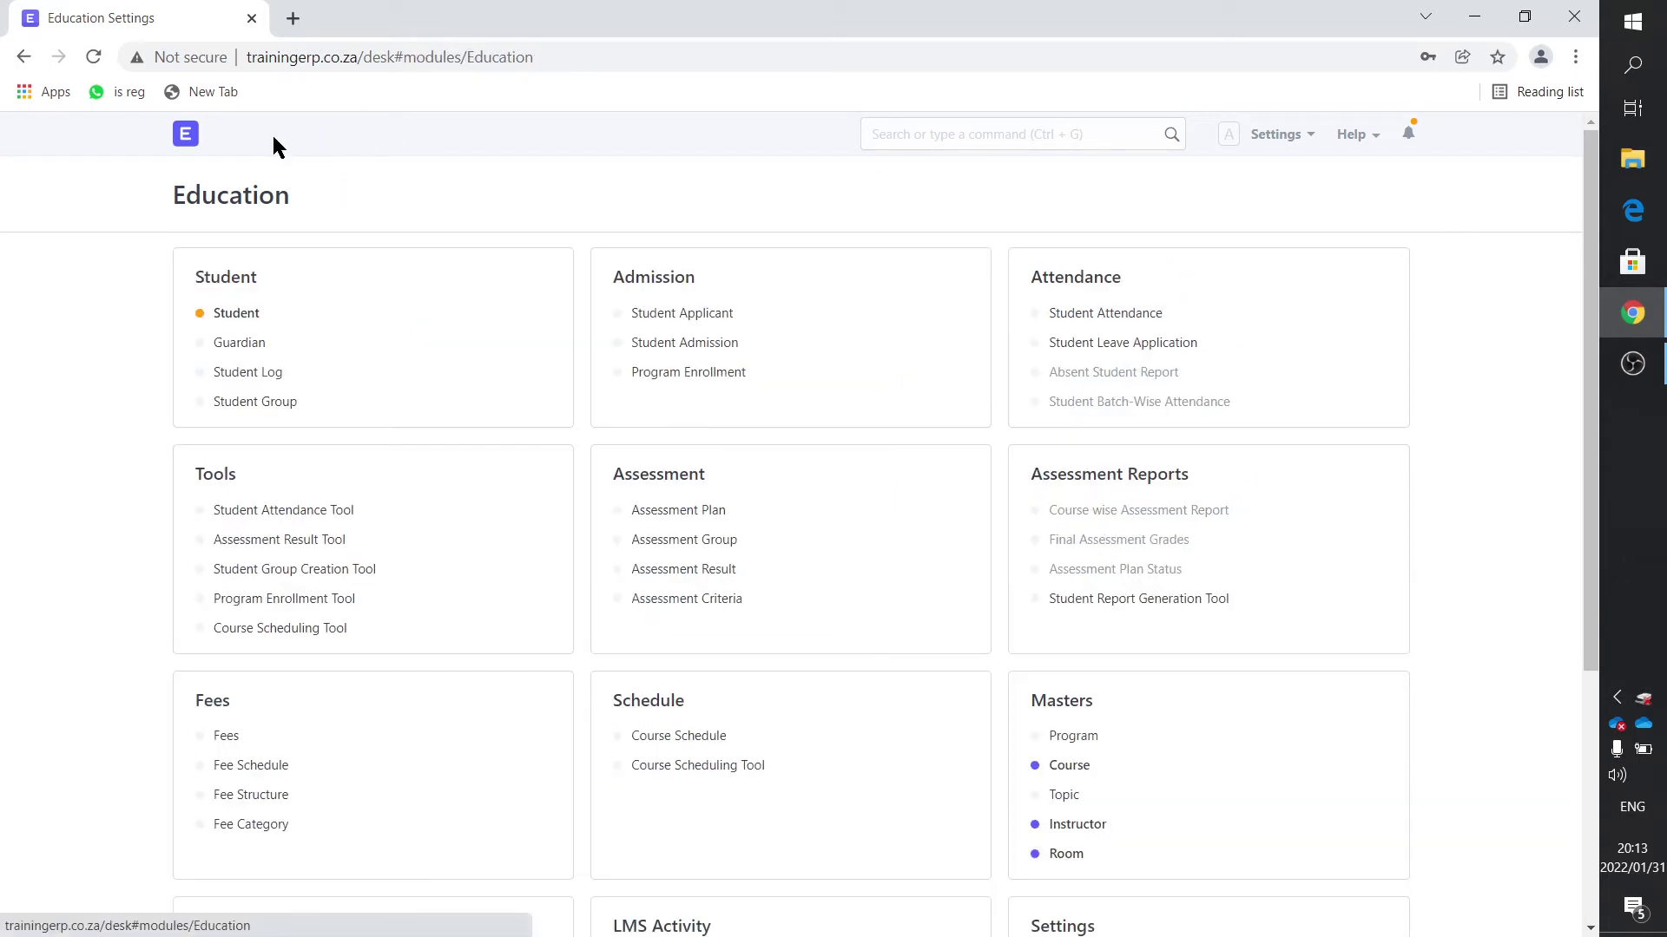
scroll(1217, 861, "down", 3)
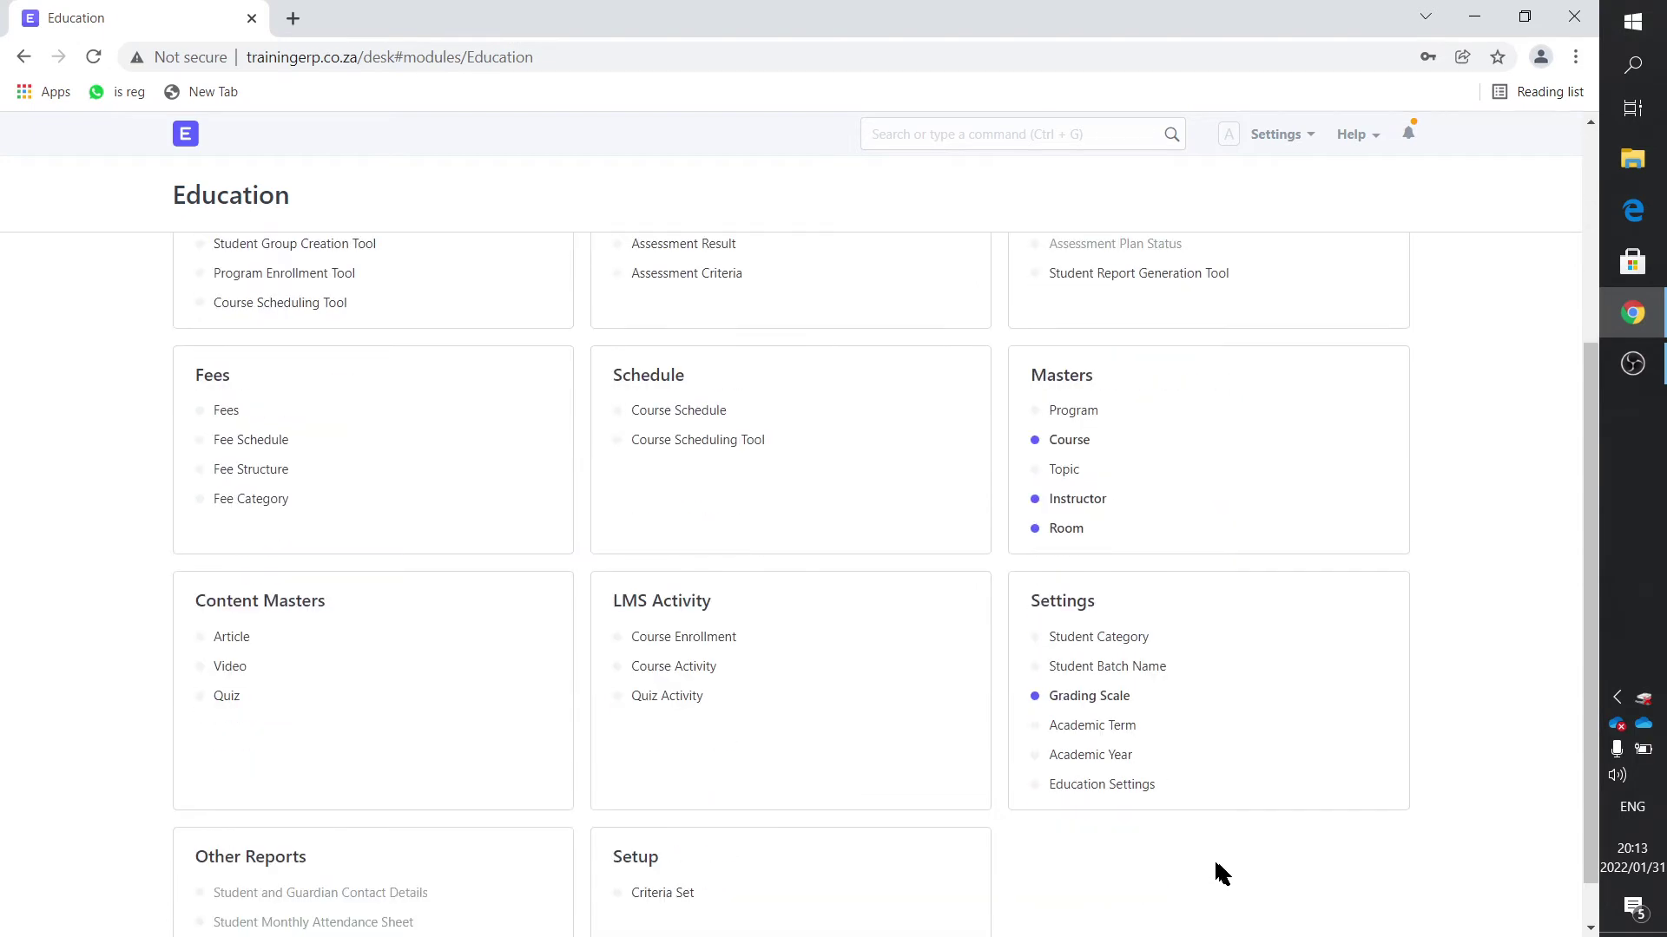
left_click(1074, 700)
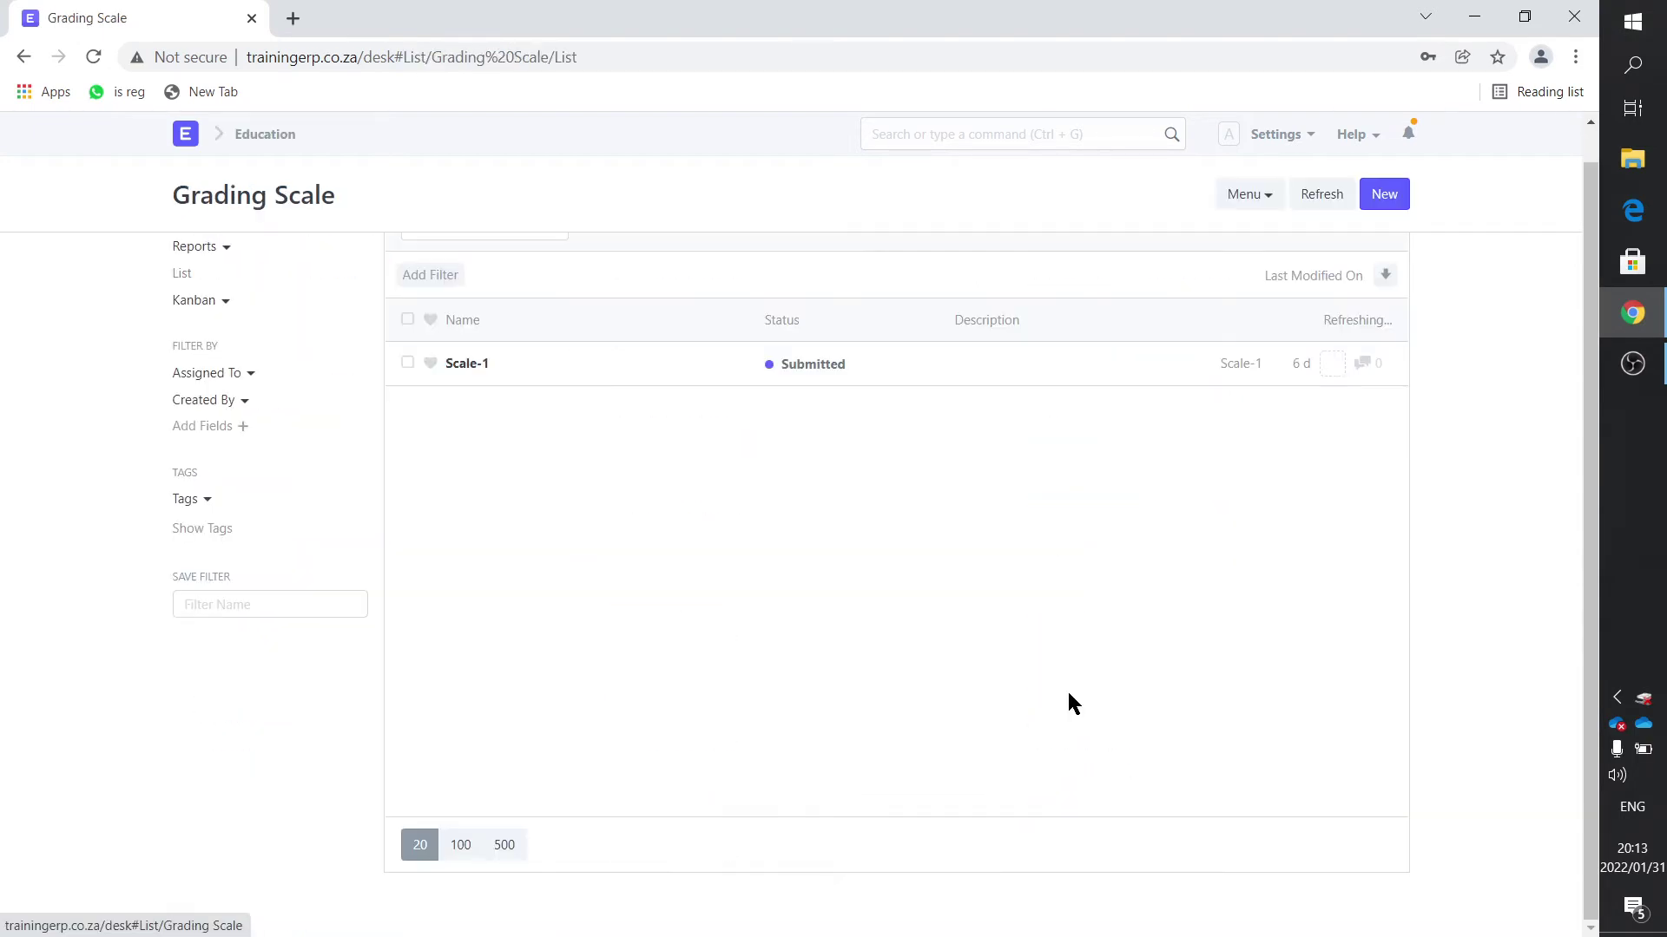
left_click(469, 366)
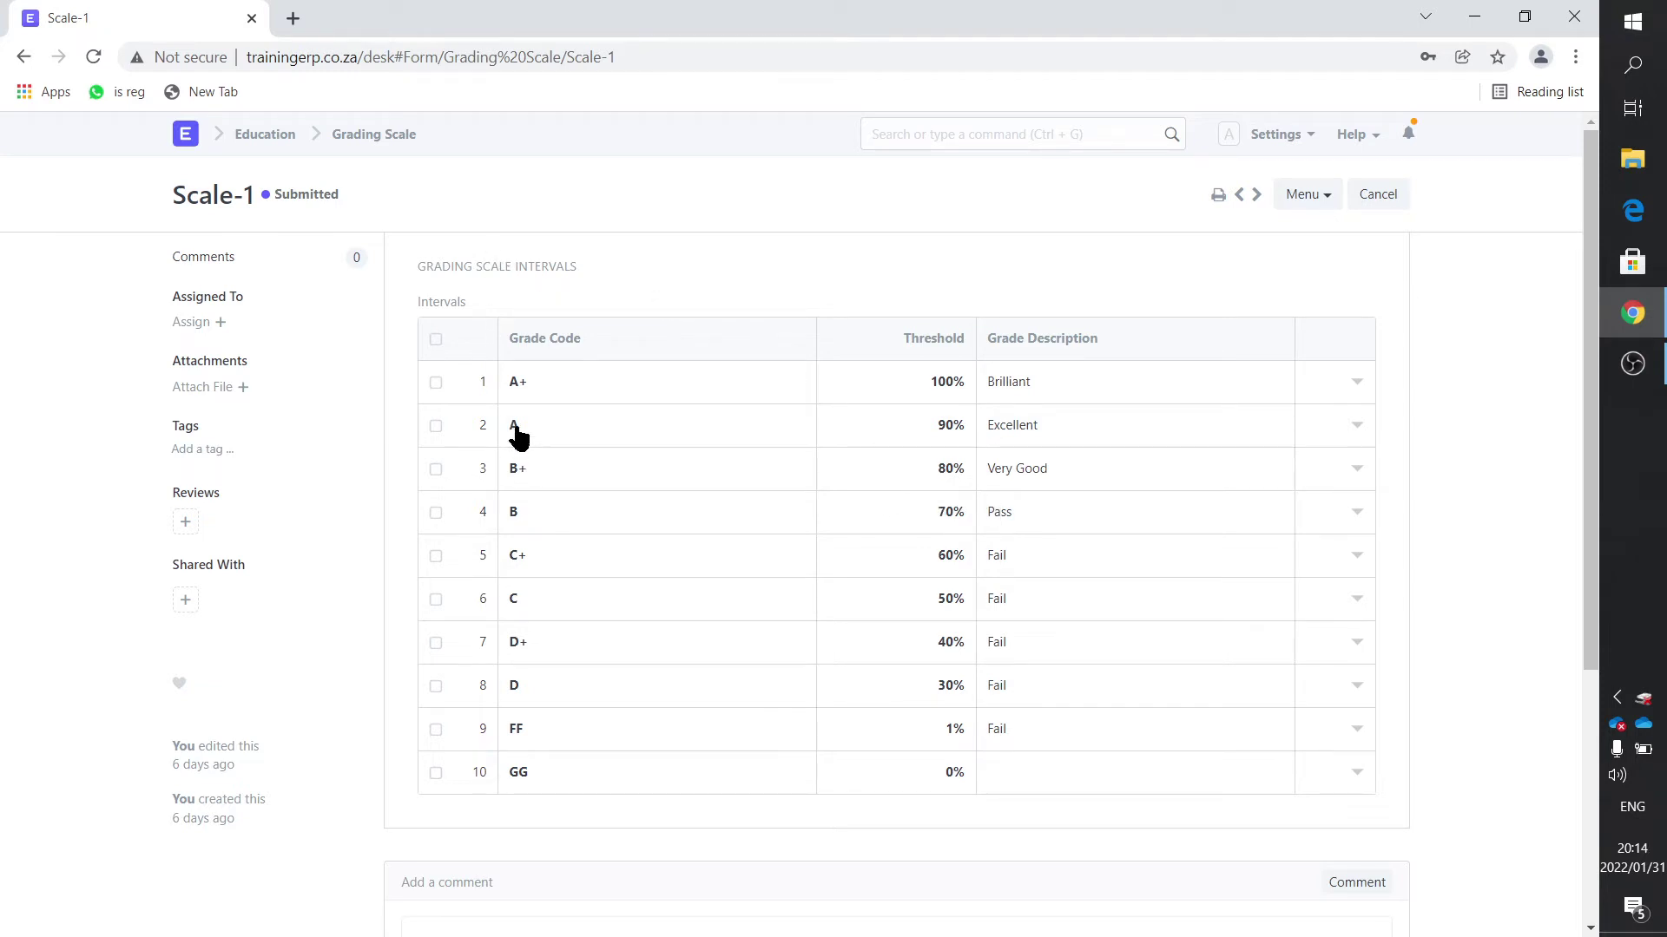
left_click(356, 138)
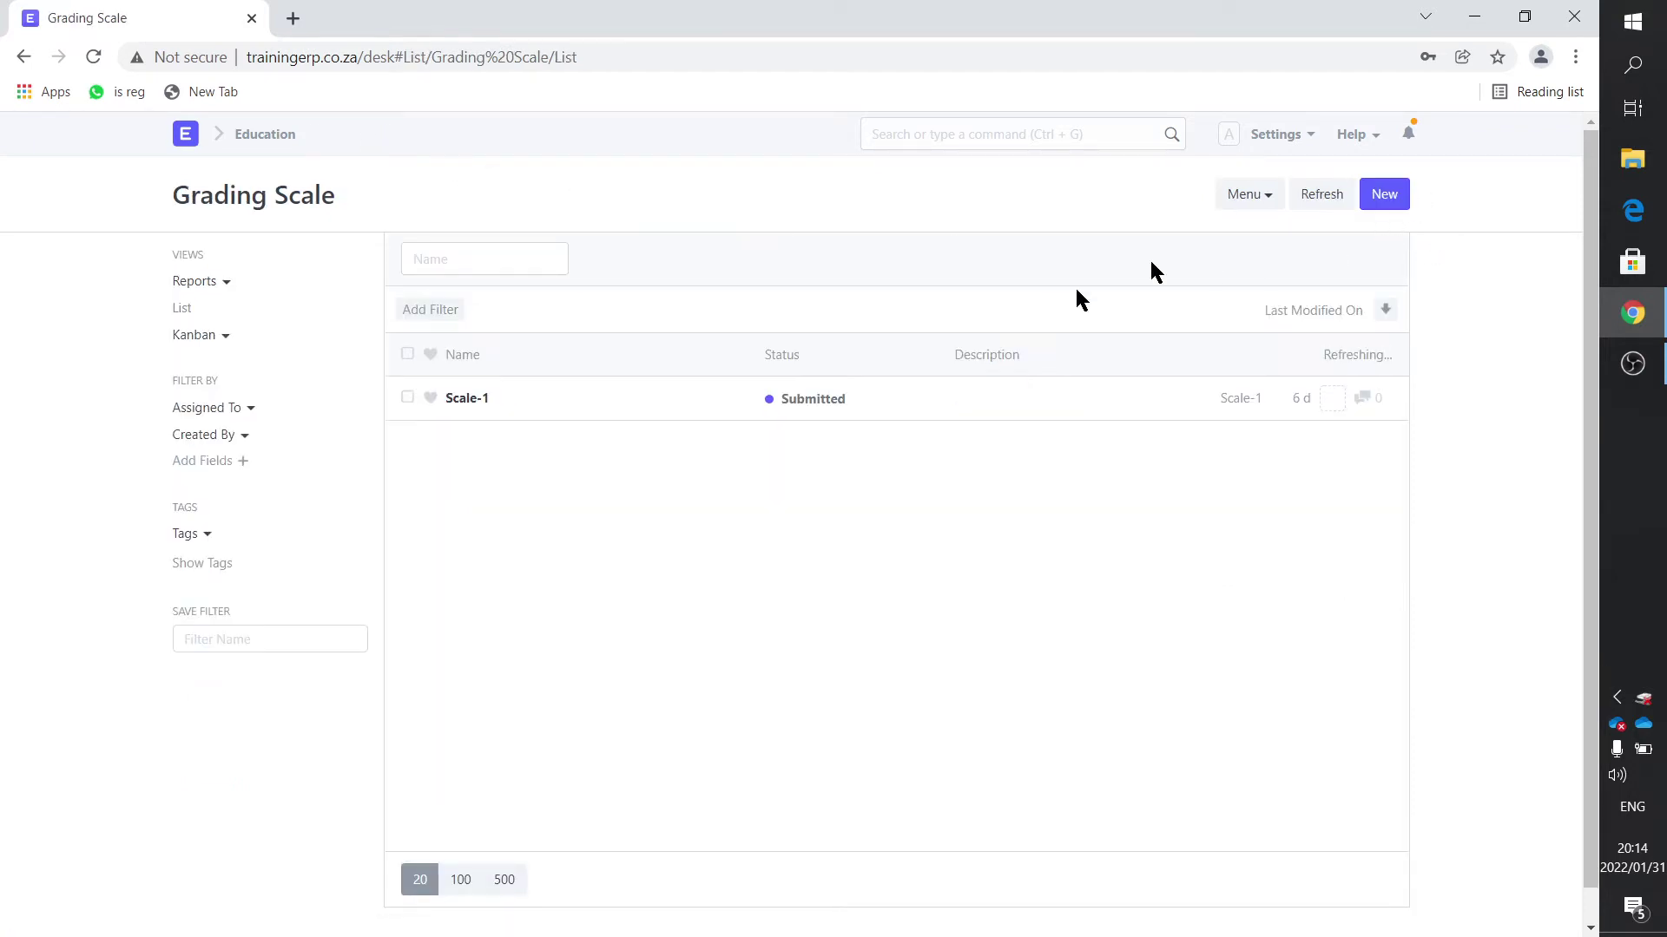
- View the Student Batch Name list containing Batch1, then go back to the Education page
left_click(259, 139)
scroll(1138, 712, "down", 3)
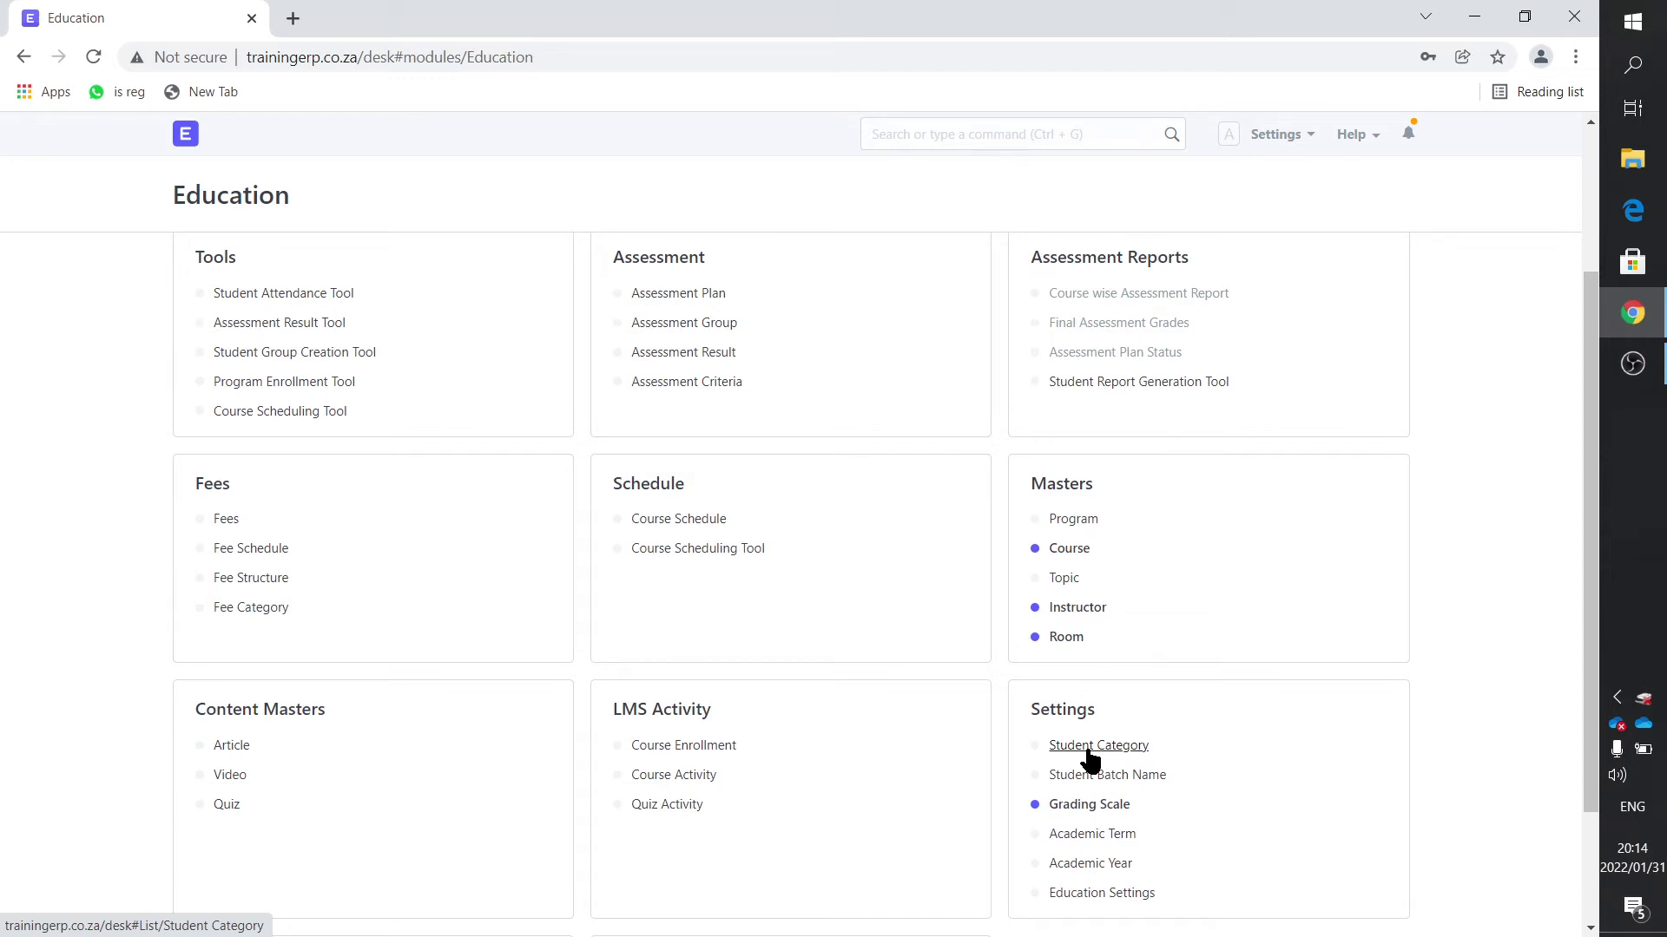
left_click(1094, 772)
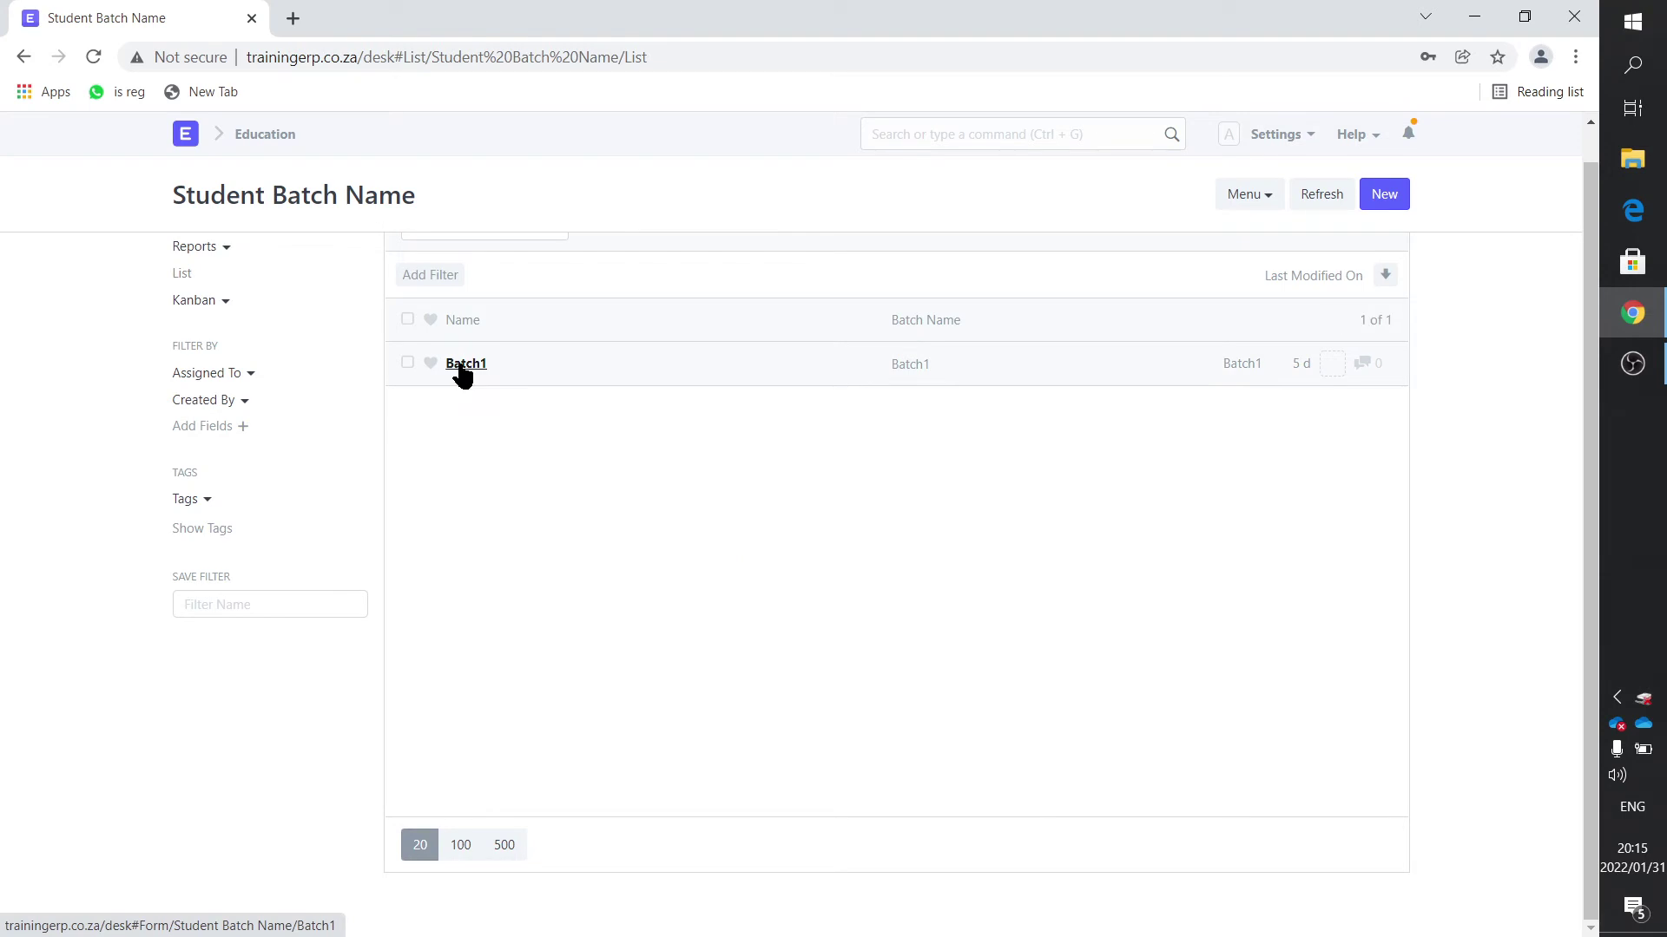
left_click(268, 137)
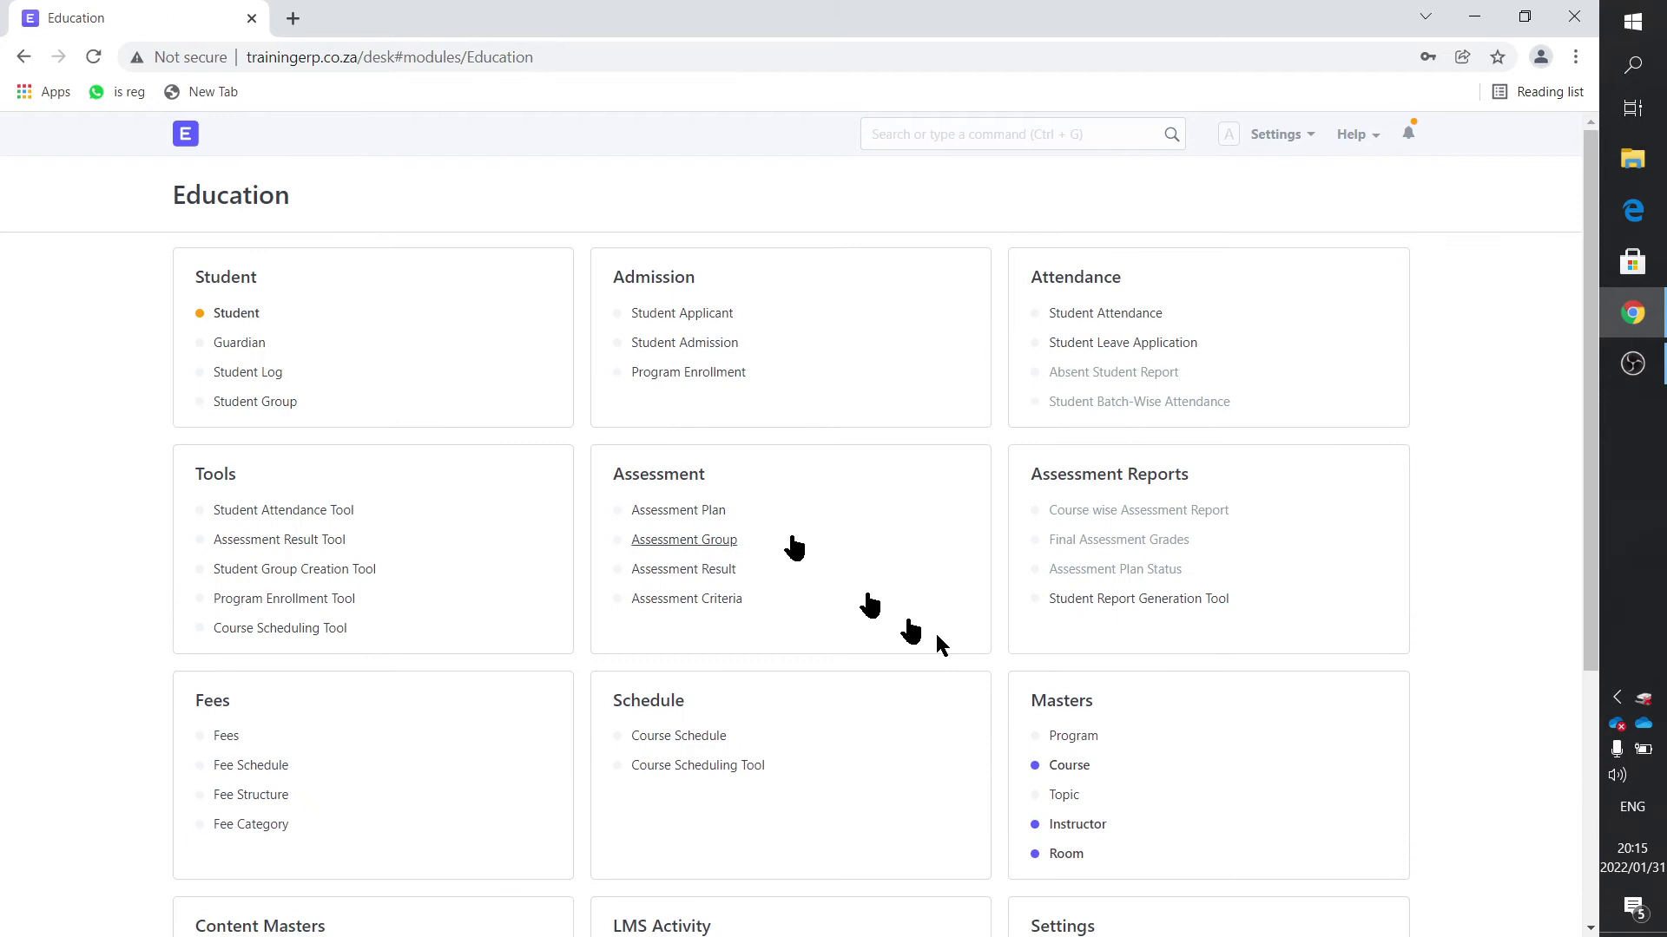
scroll(1153, 777, "down", 1)
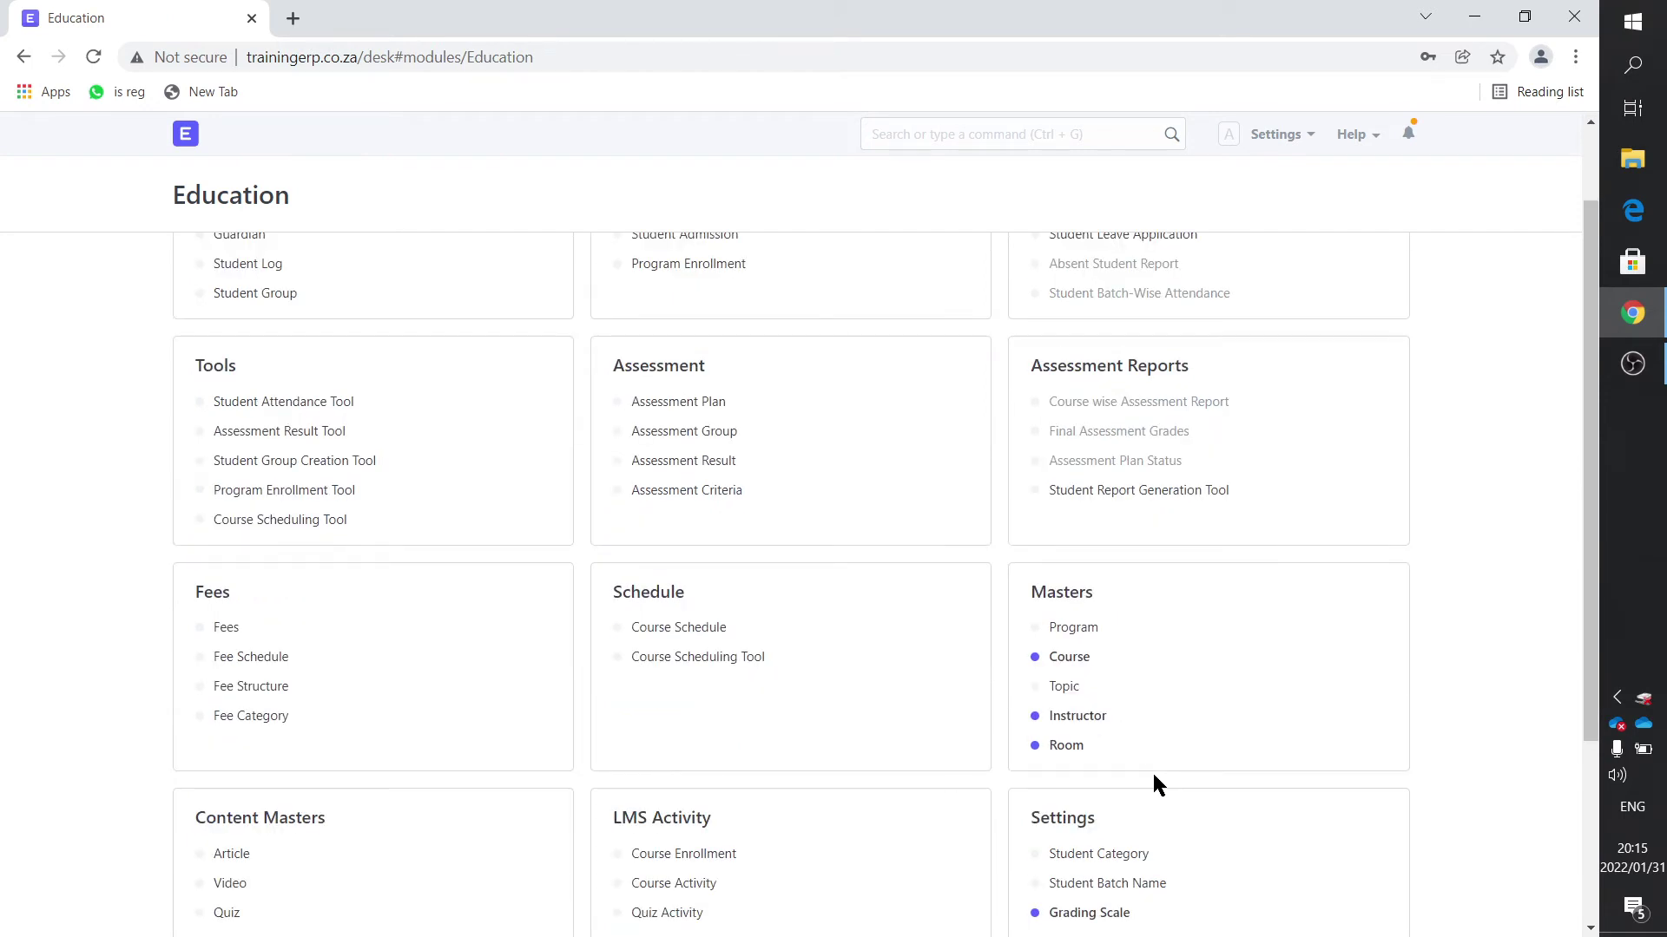
scroll(1155, 785, "down", 1)
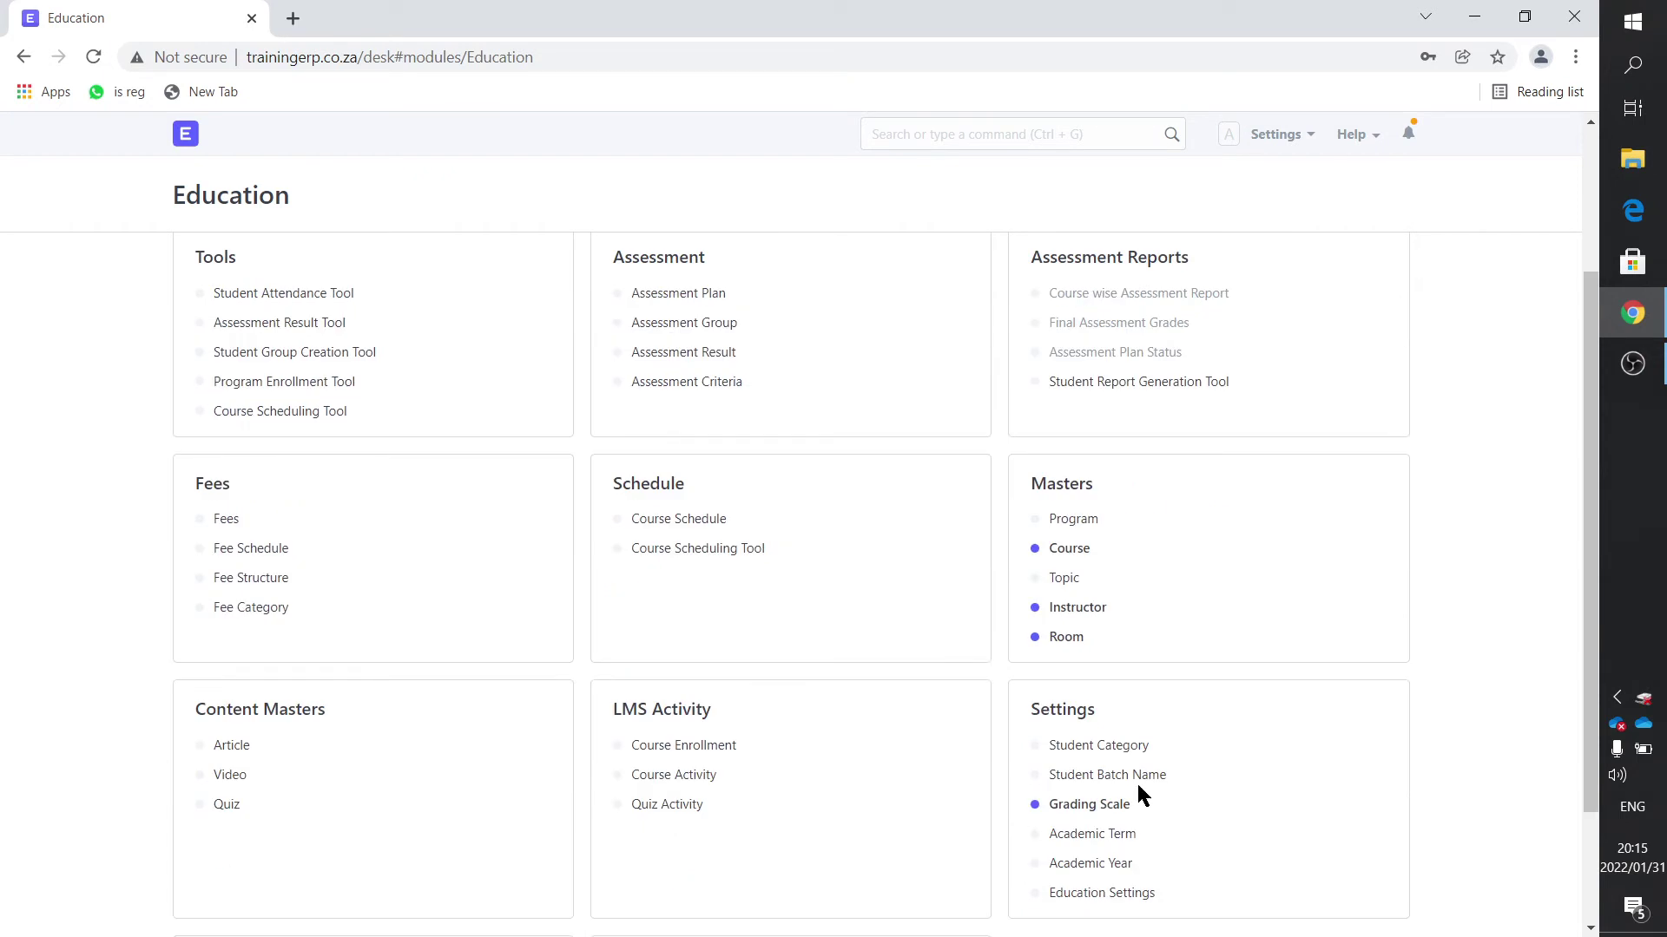
- Check the Room list, then open the Instructor list with two Training - IT instructors
left_click(1072, 639)
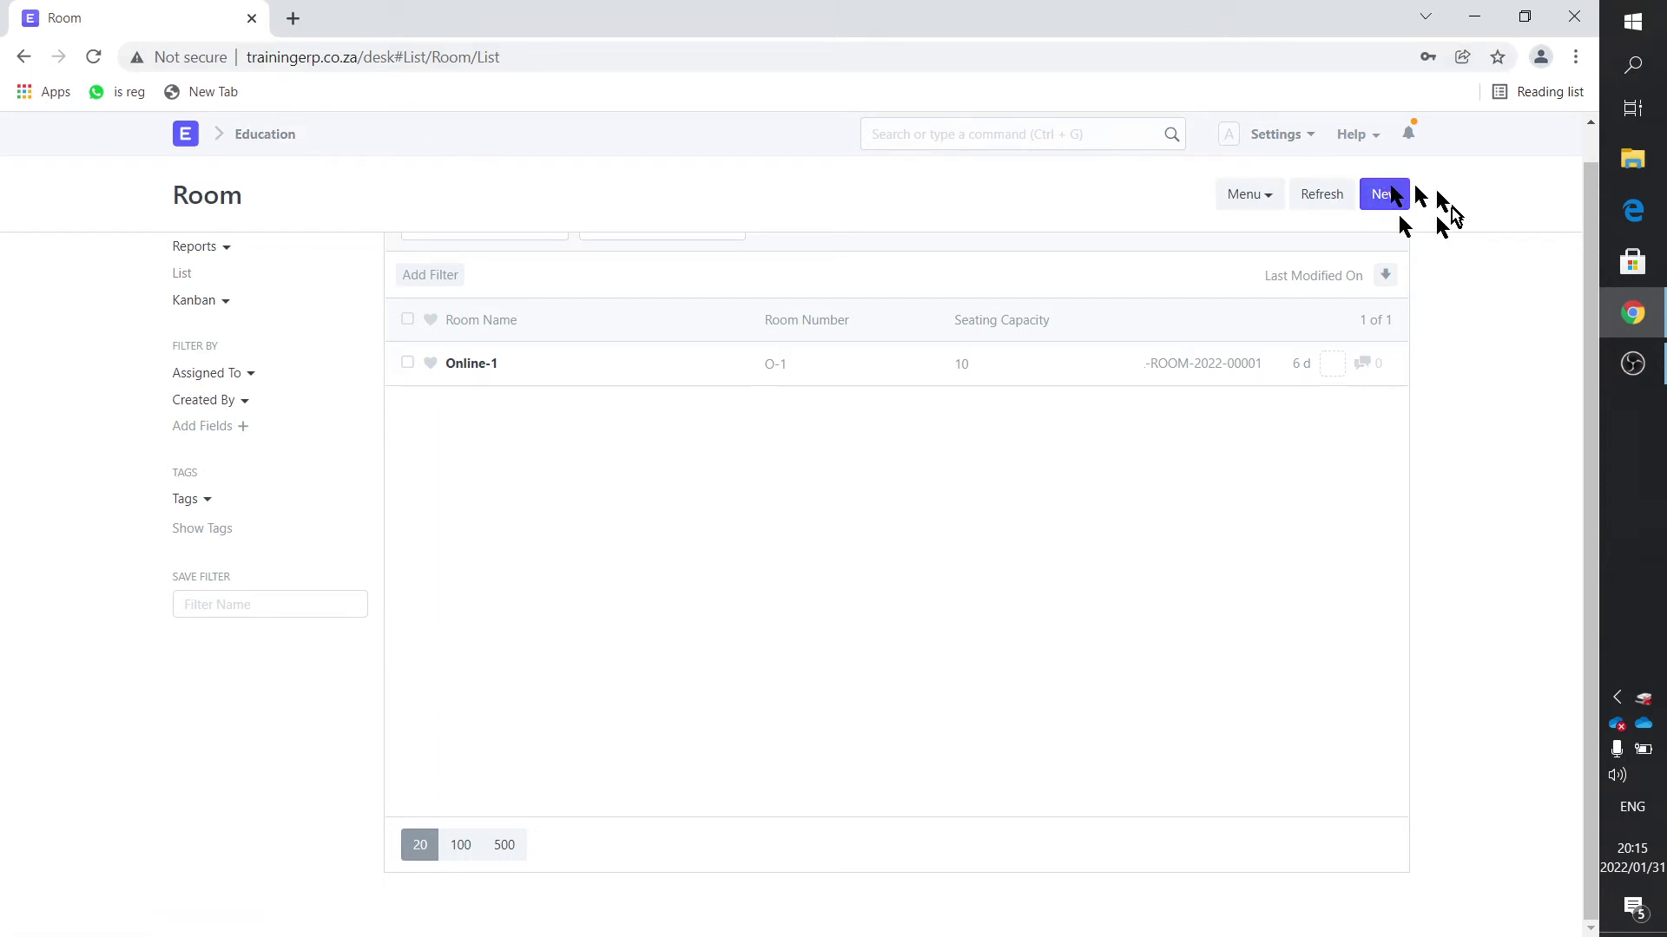
left_click(261, 134)
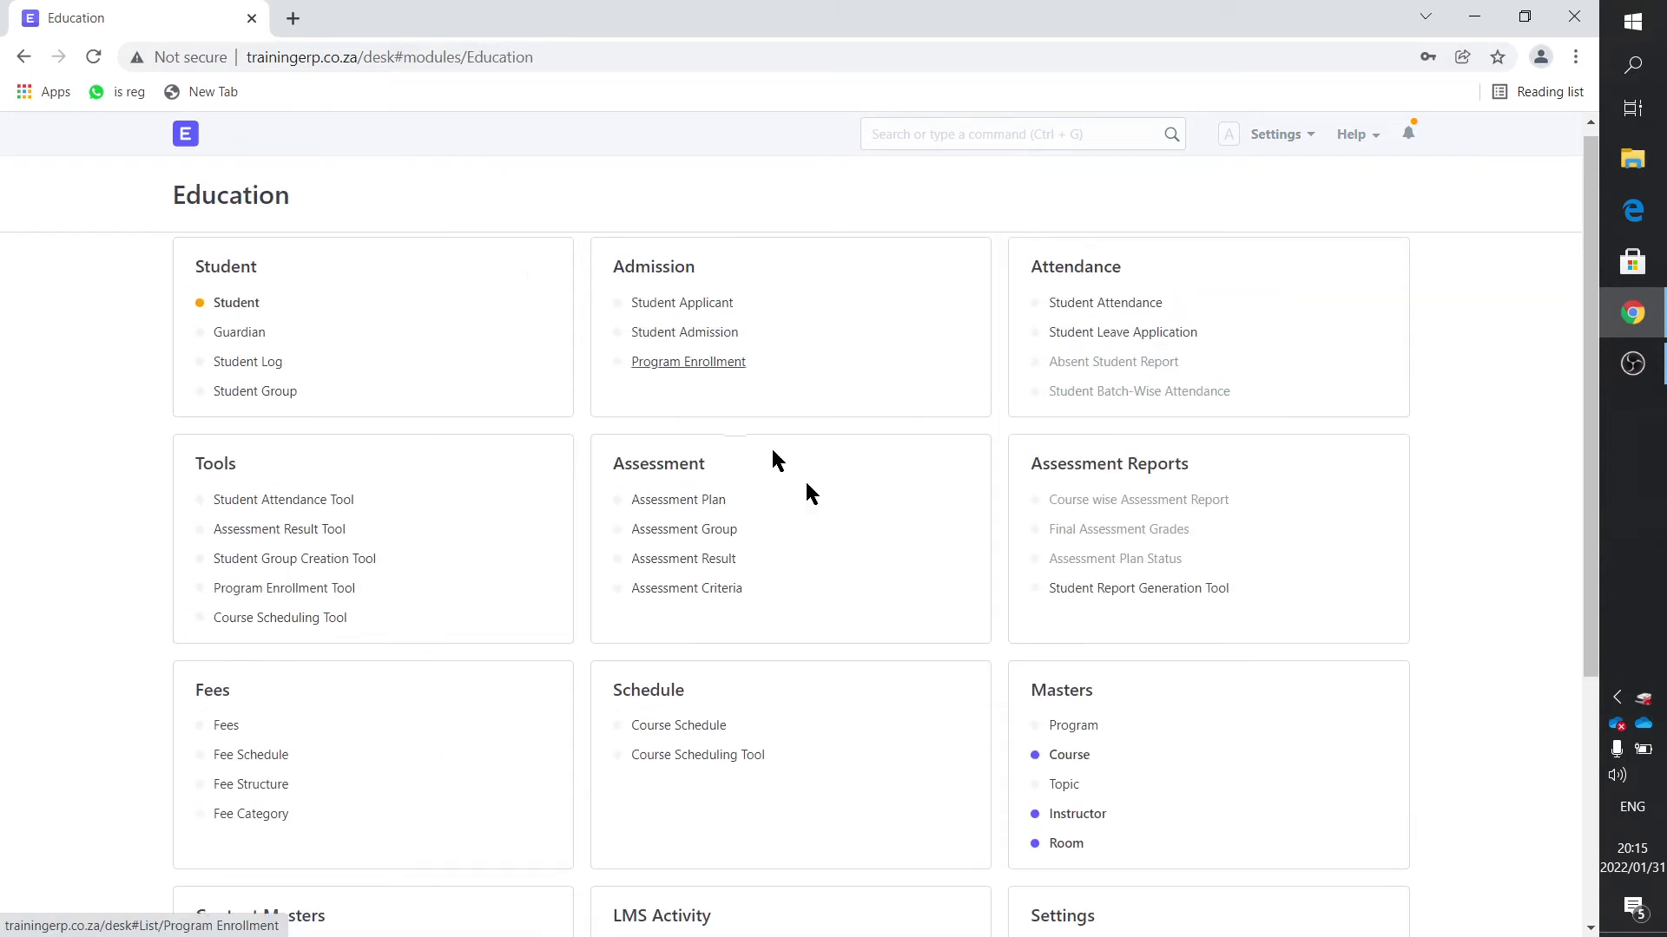
scroll(1078, 726, "down", 1)
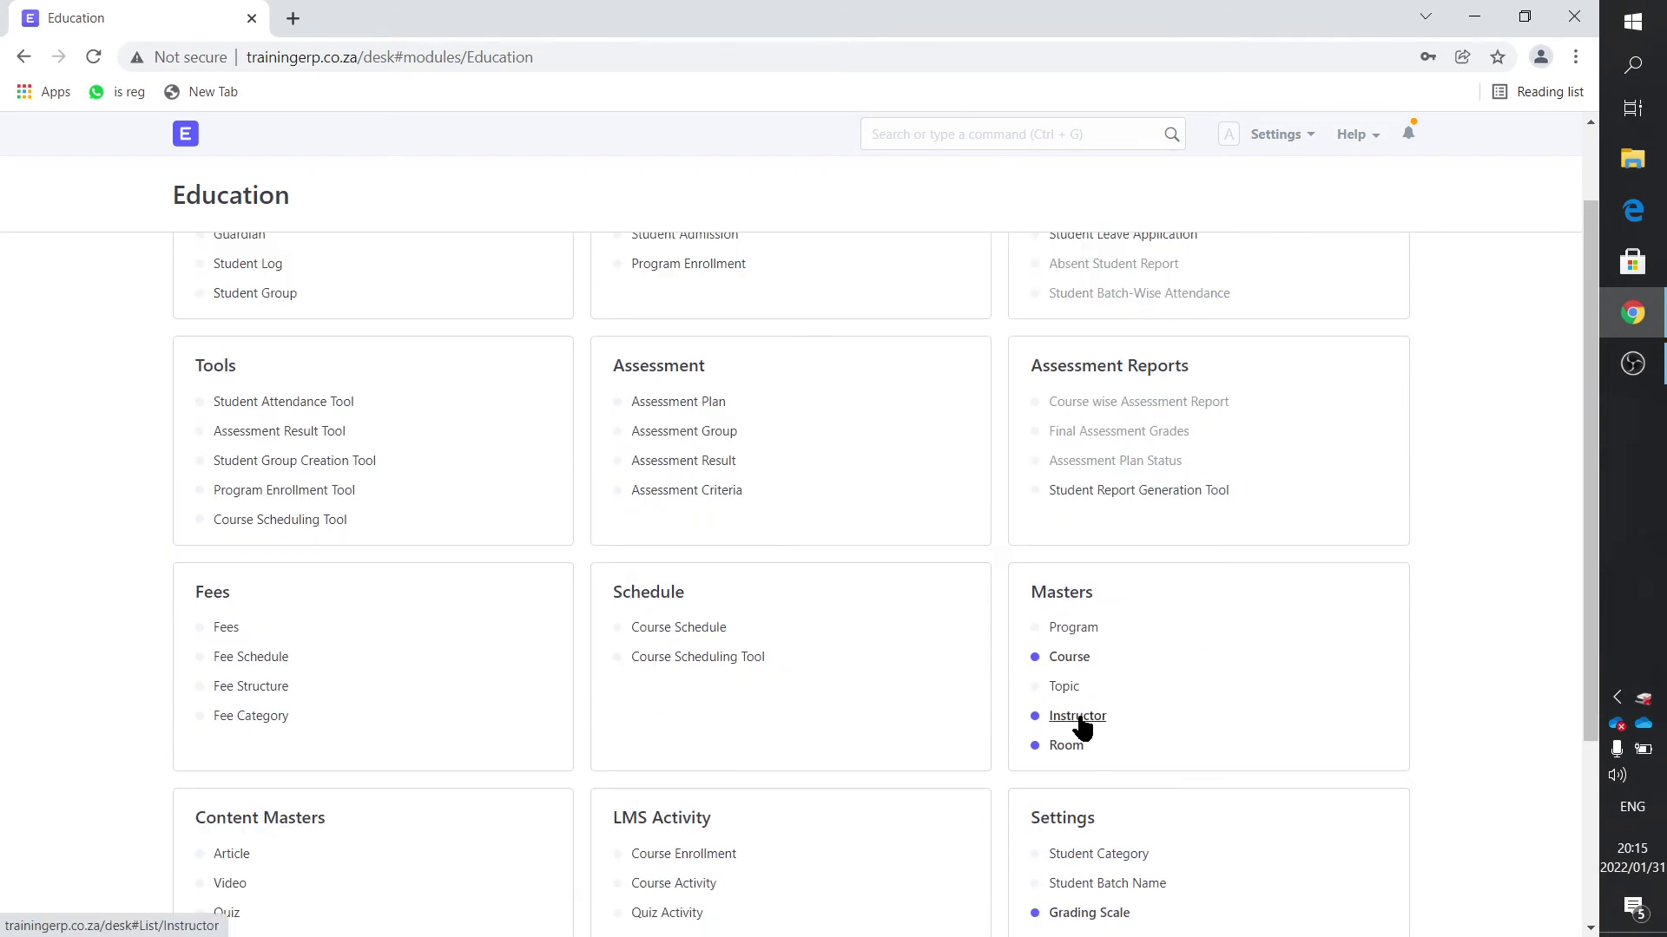
left_click(1080, 717)
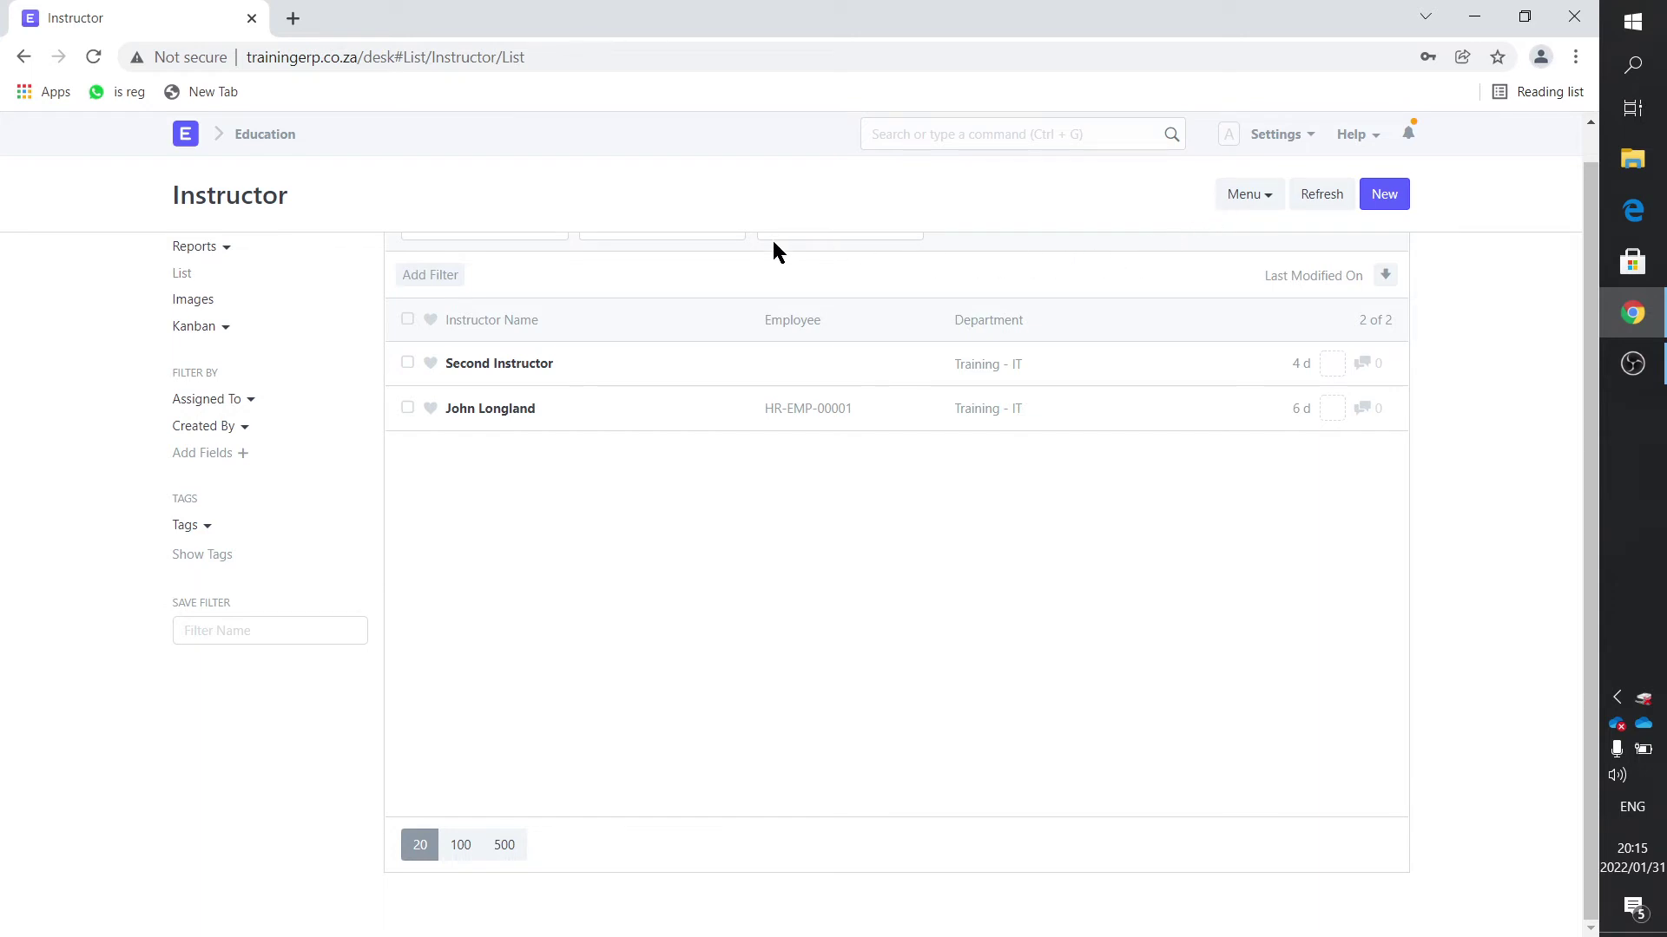
- Go back from the Instructor list to the Education module page via the breadcrumb
left_click(263, 135)
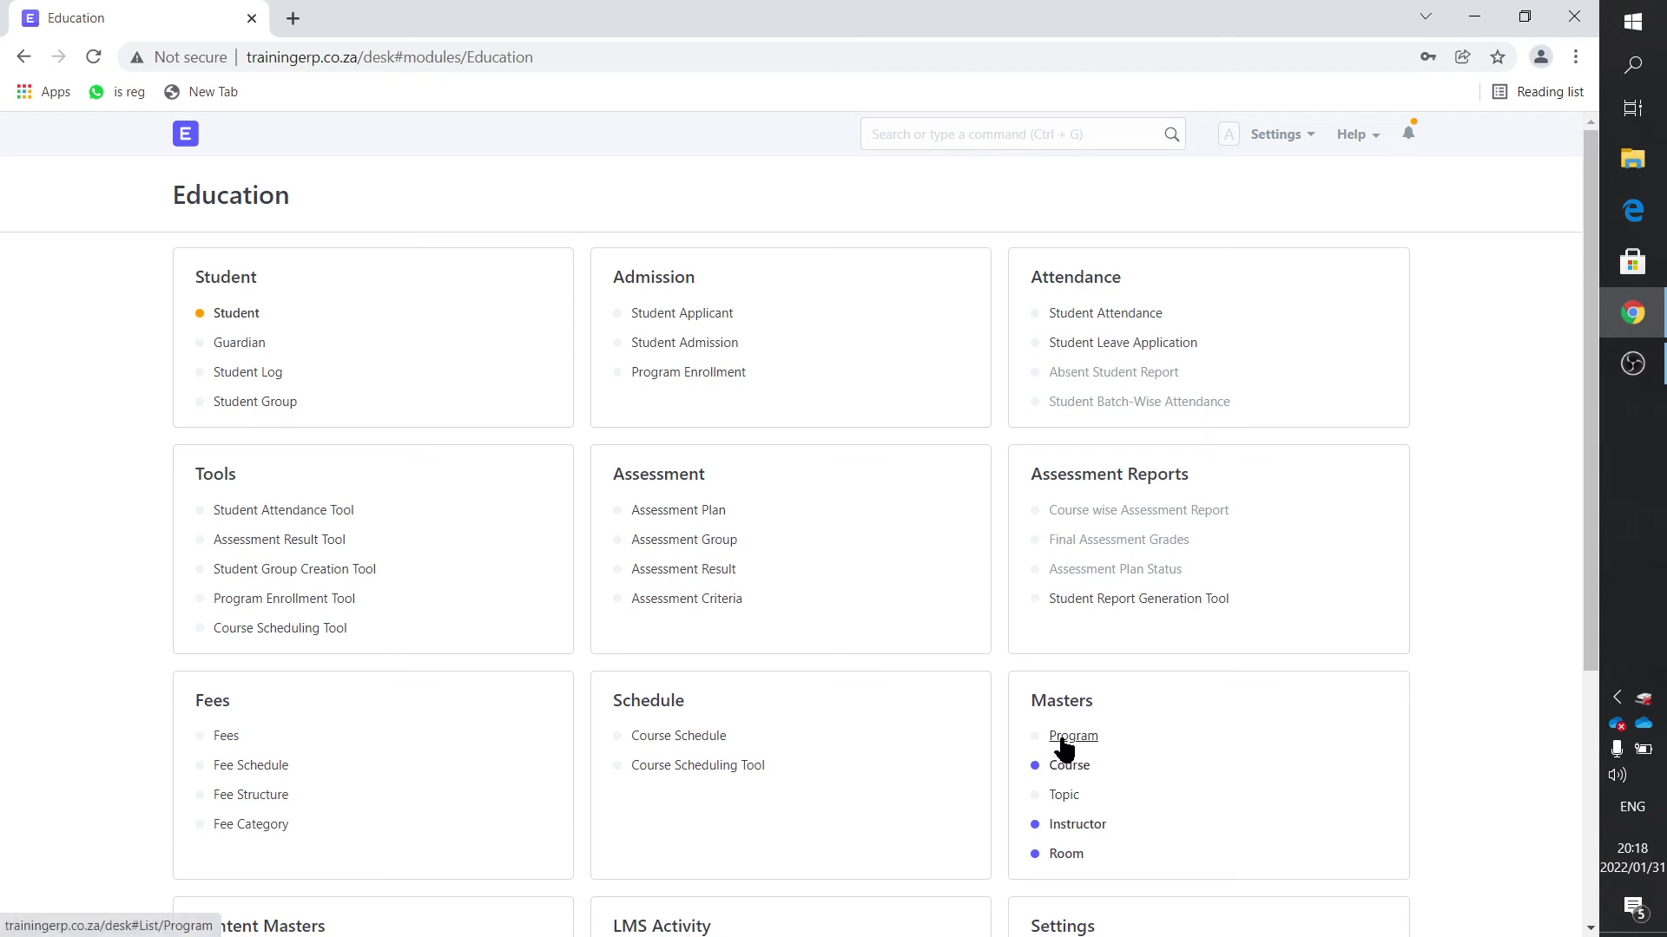
- Open the Company-Courses program to see Course-A and Course-B, then return to the Program list
left_click(1061, 738)
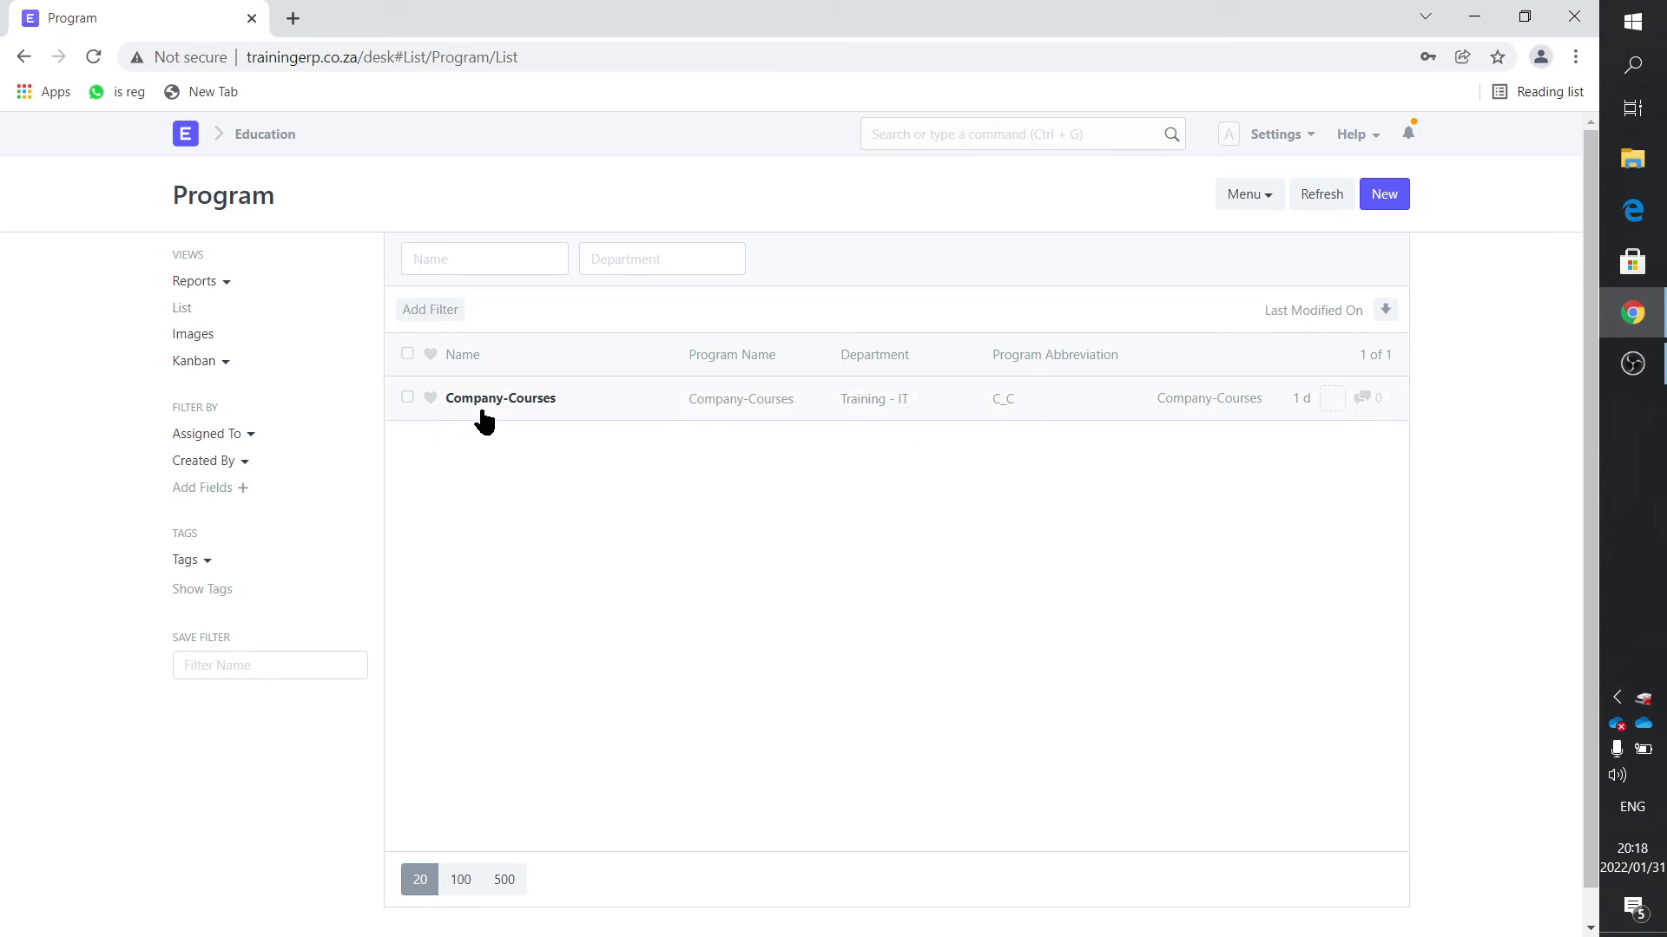
left_click(486, 406)
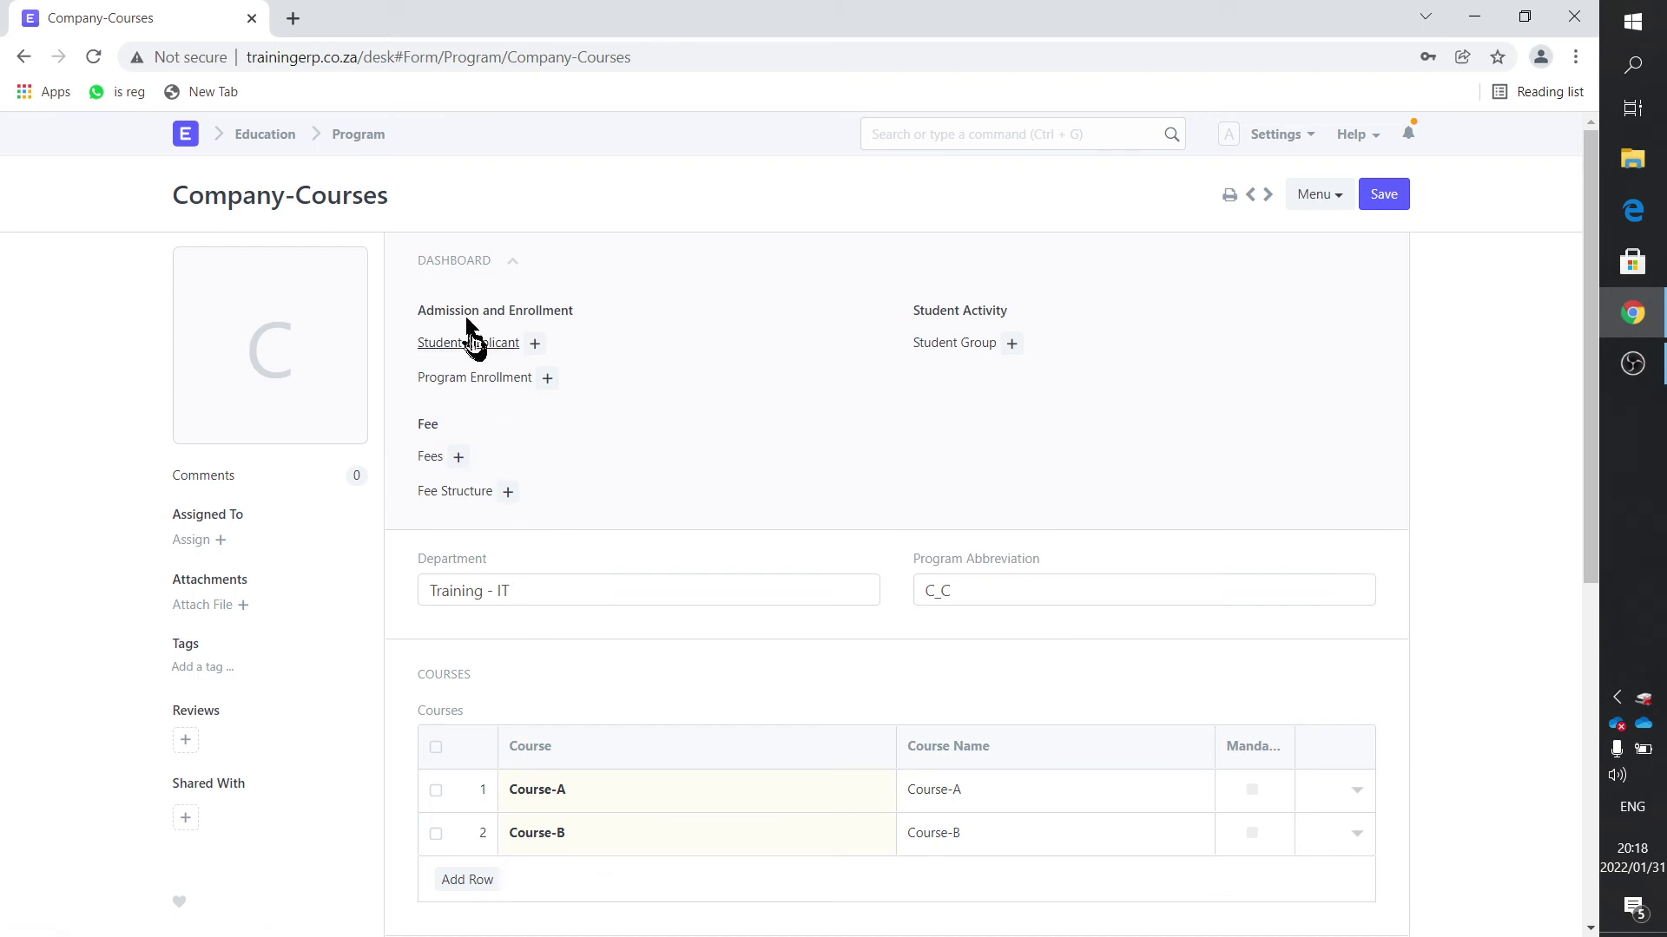
left_click(352, 139)
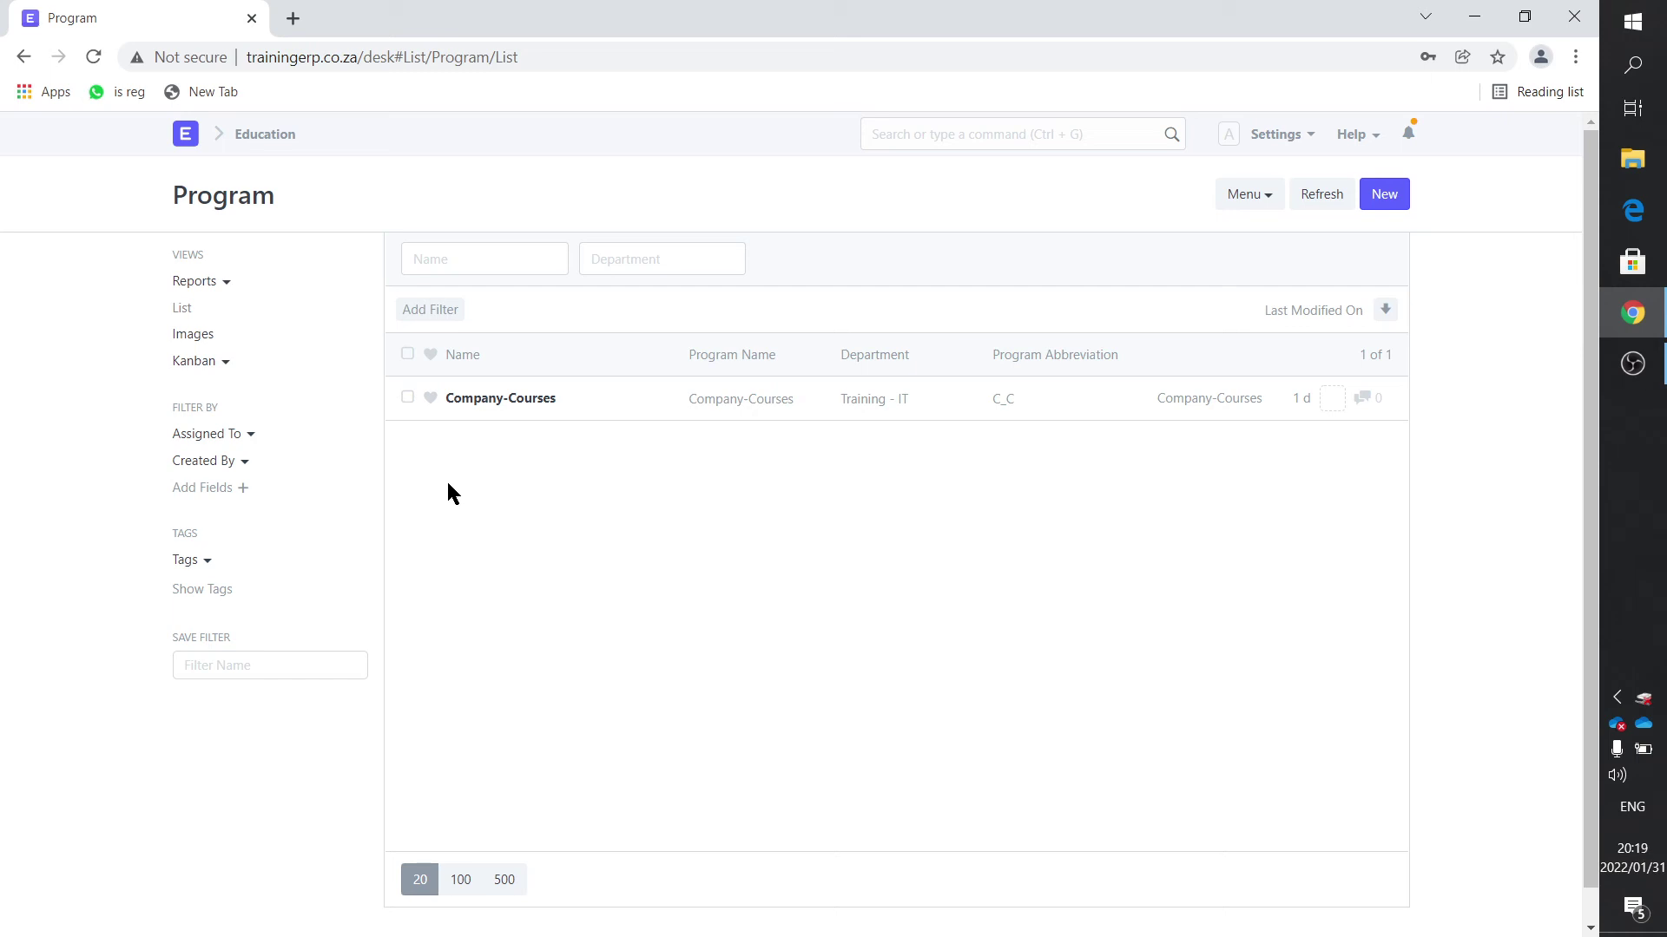
- Review Course-A's topics, Scale-1 grading scale and Crit-1/Crit-2 at 50% each, then return to Education
left_click(260, 137)
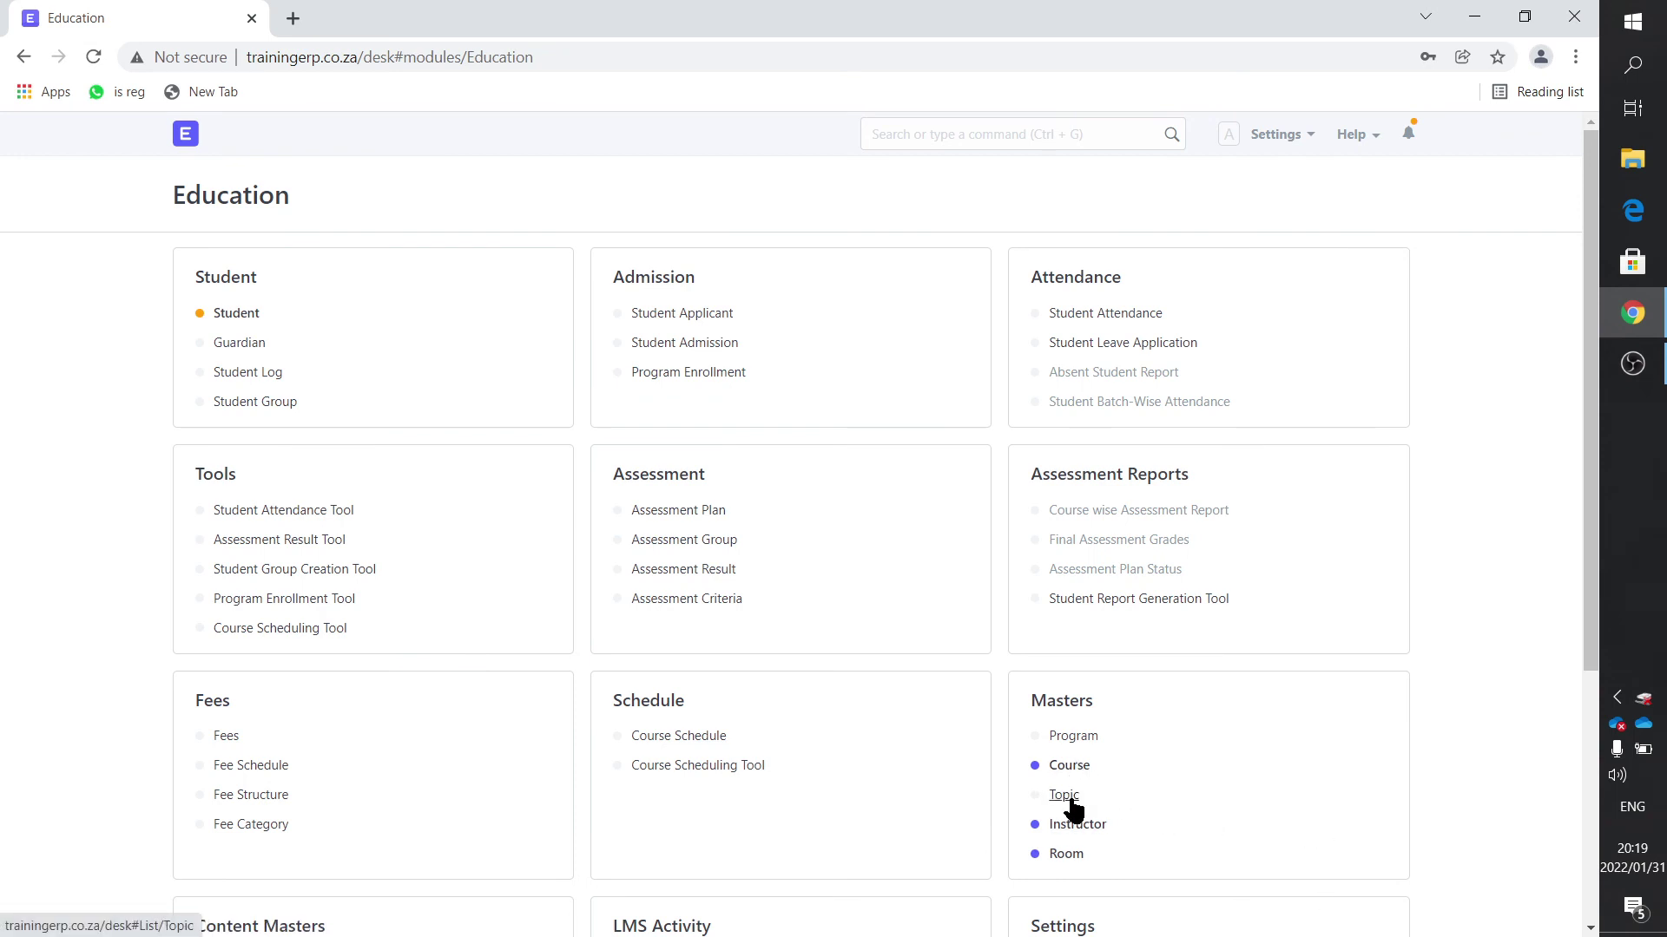
left_click(1074, 765)
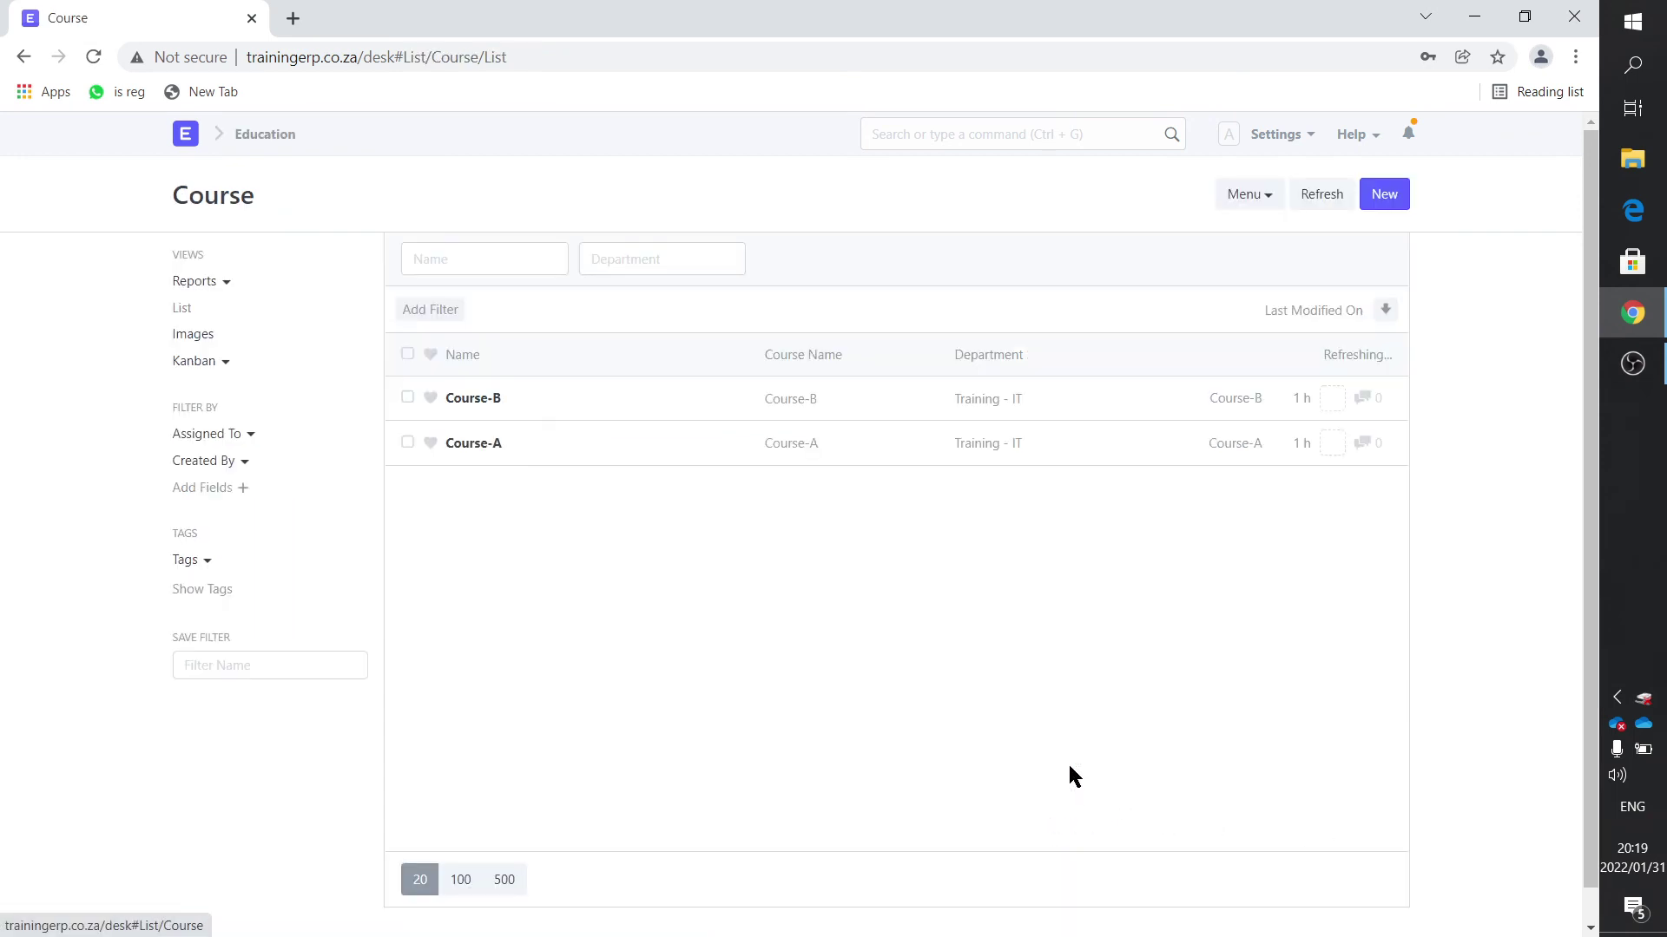
left_click(504, 443)
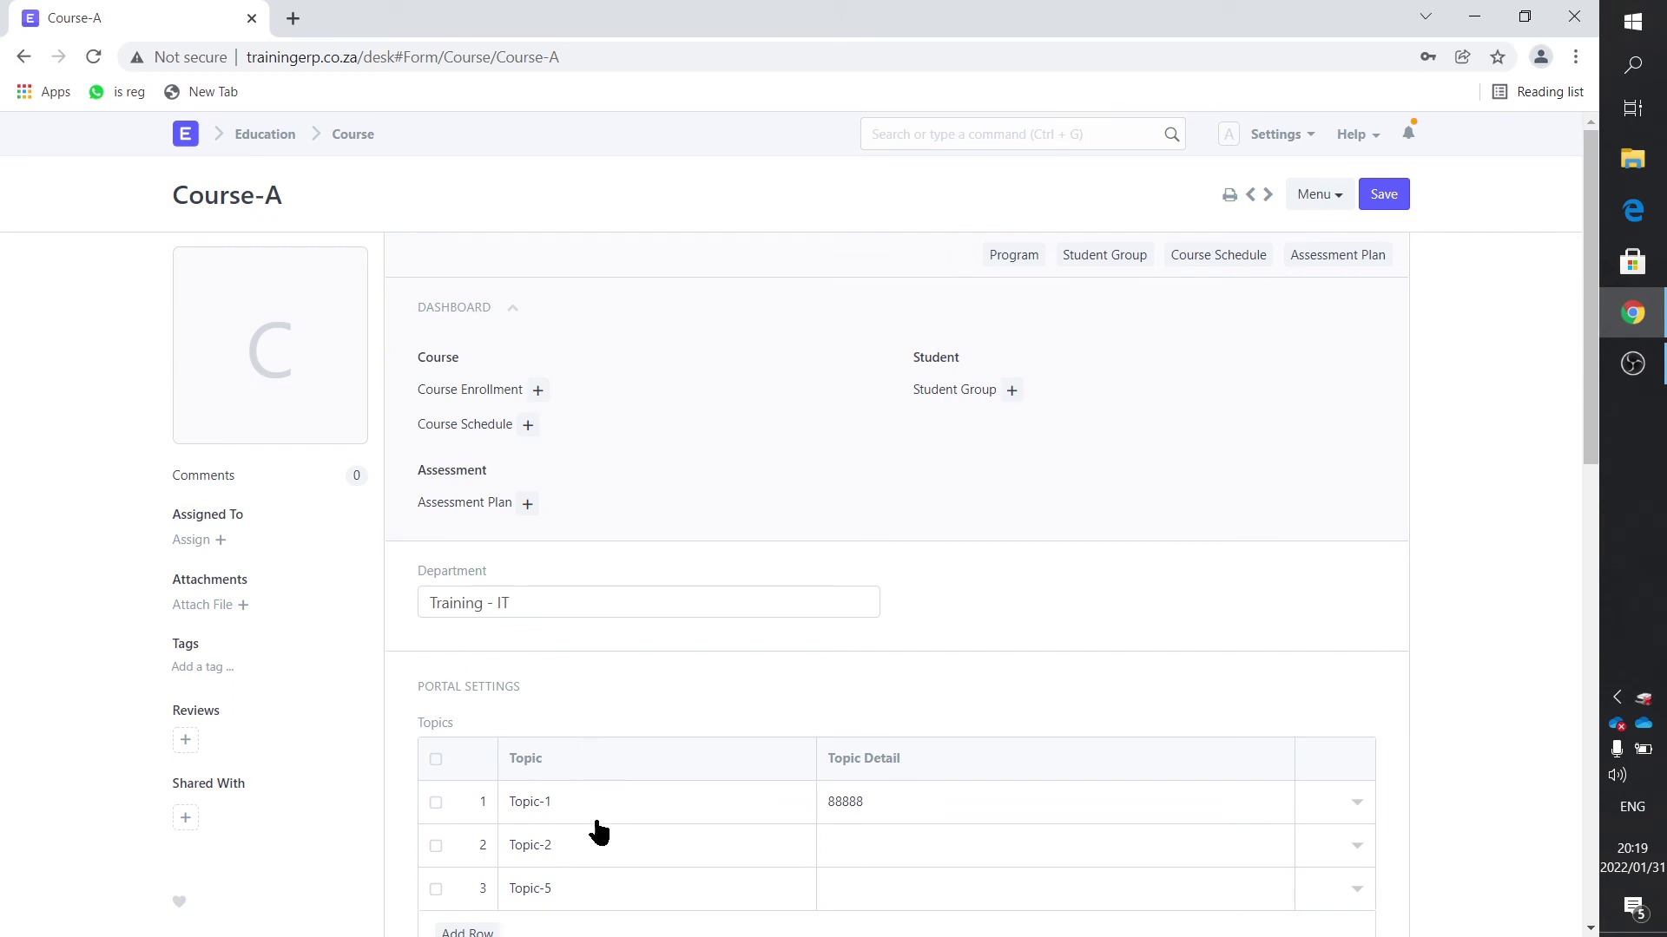
scroll(578, 852, "down", 3)
scroll(582, 858, "down", 5)
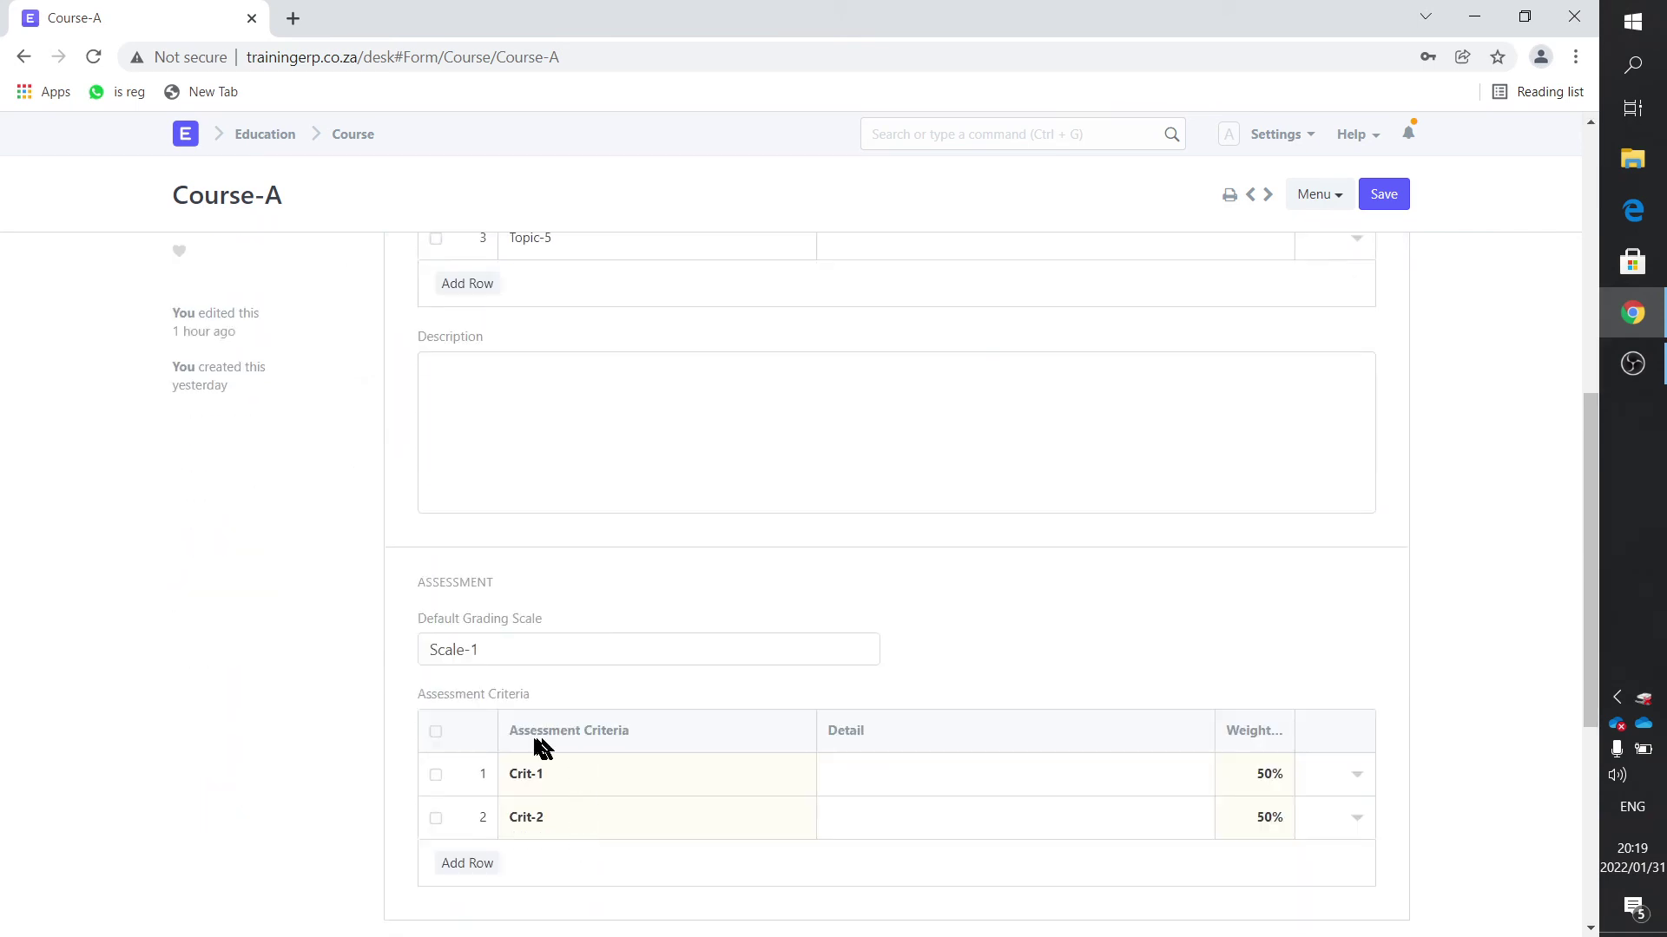
scroll(522, 728, "down", 1)
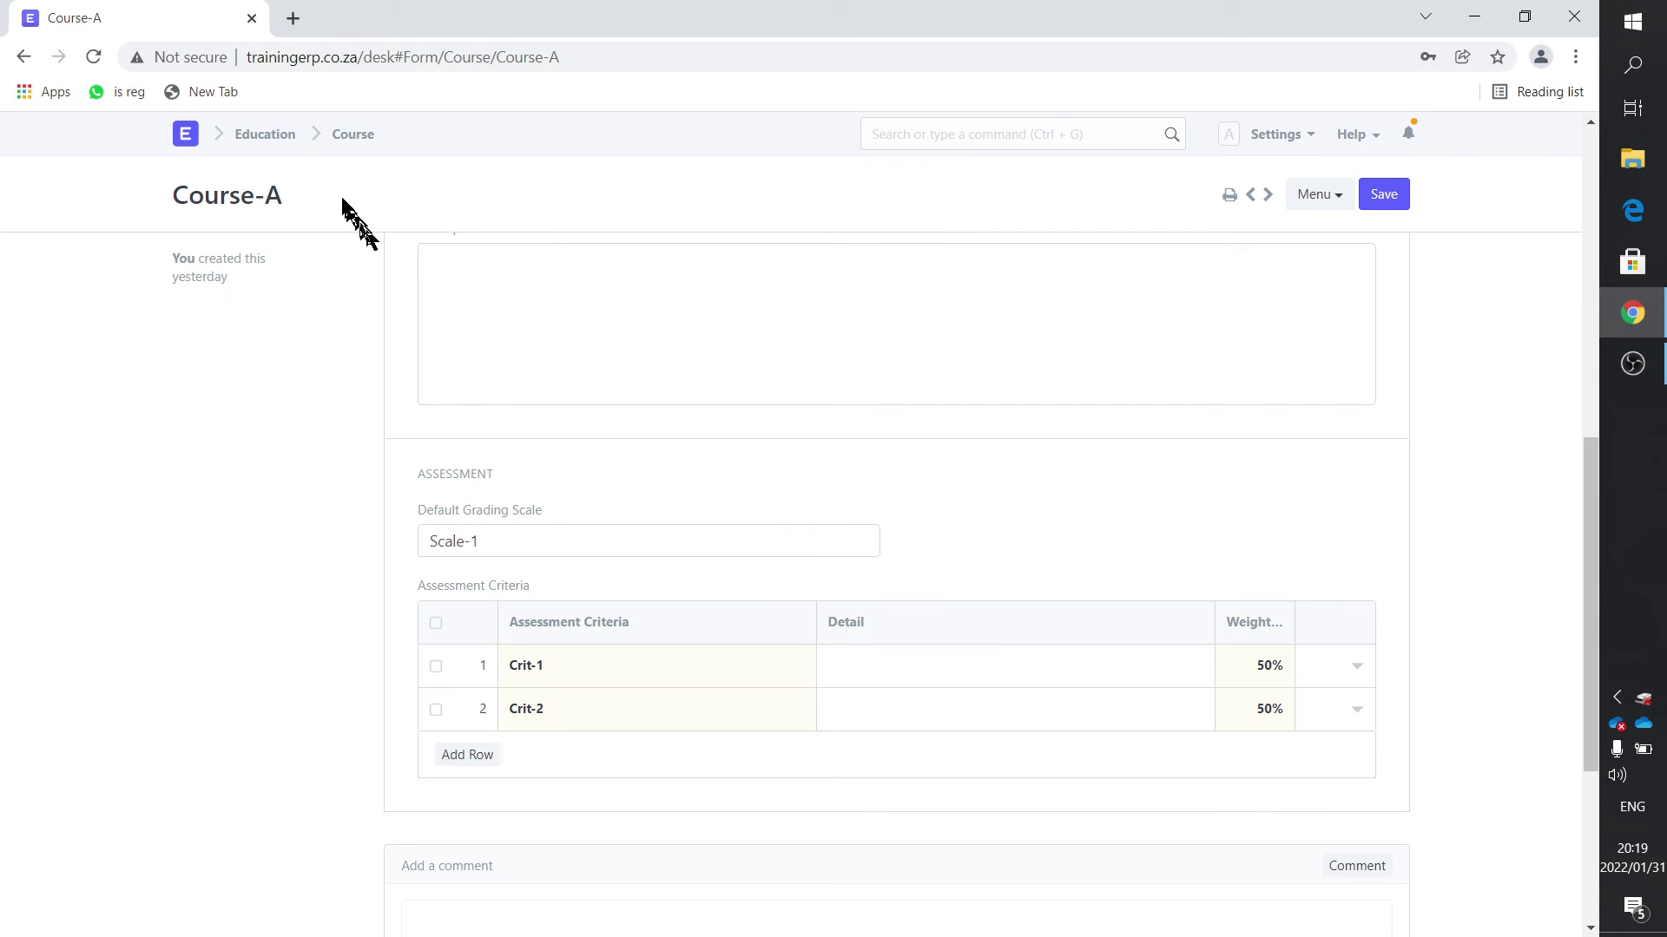
left_click(271, 137)
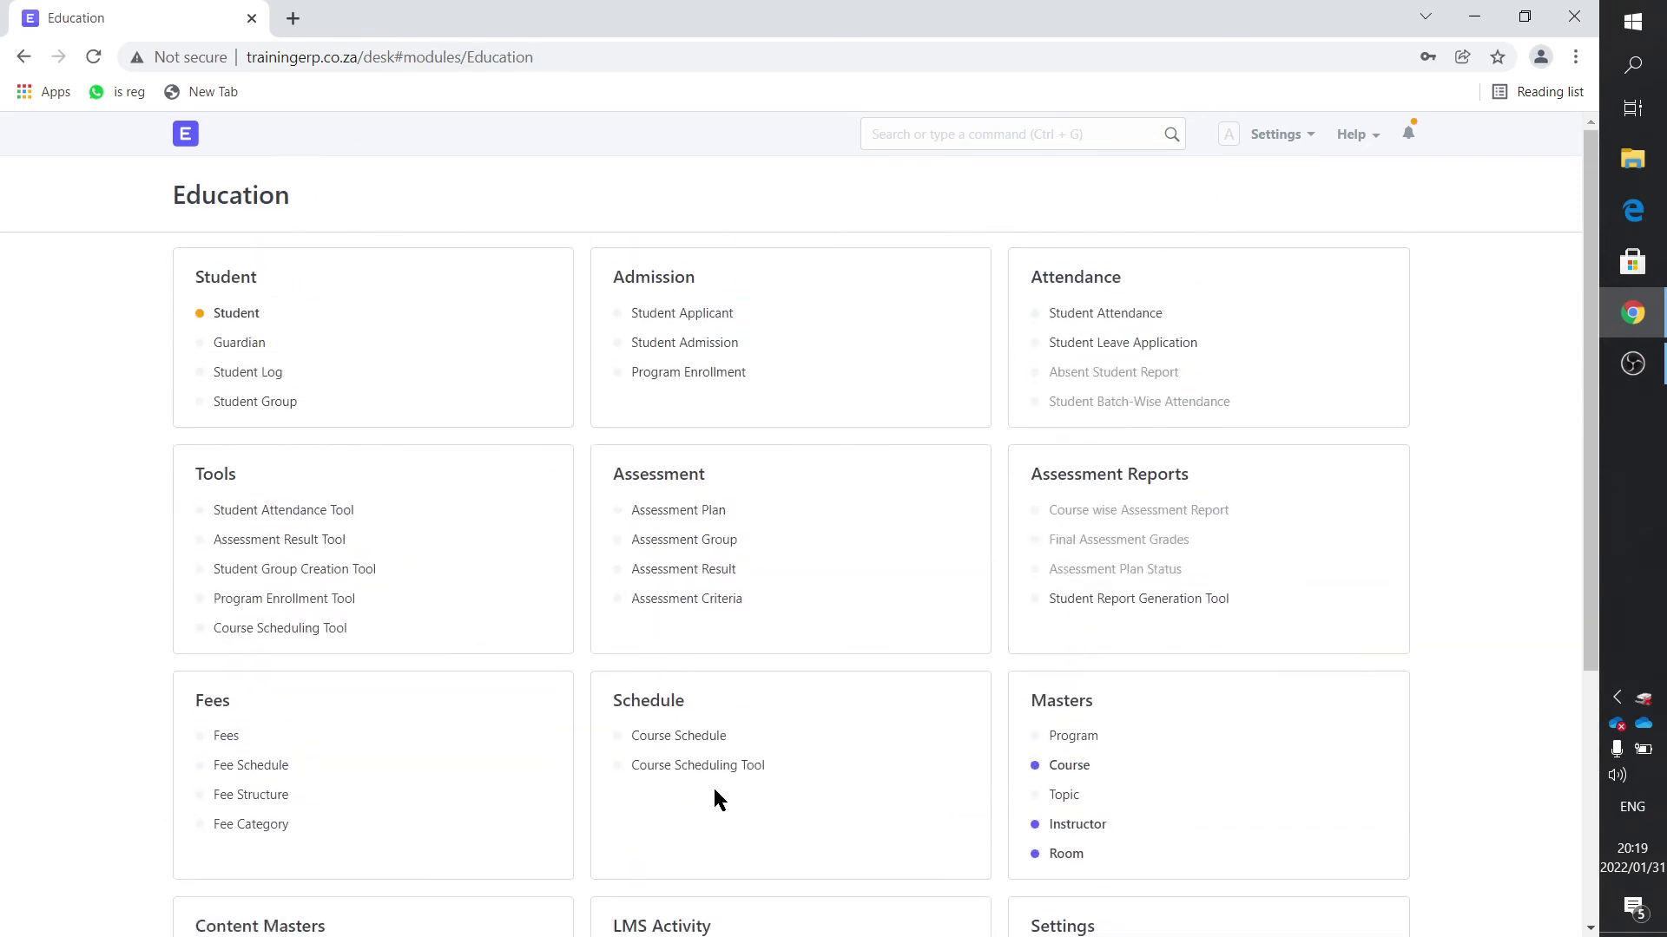
left_click(679, 599)
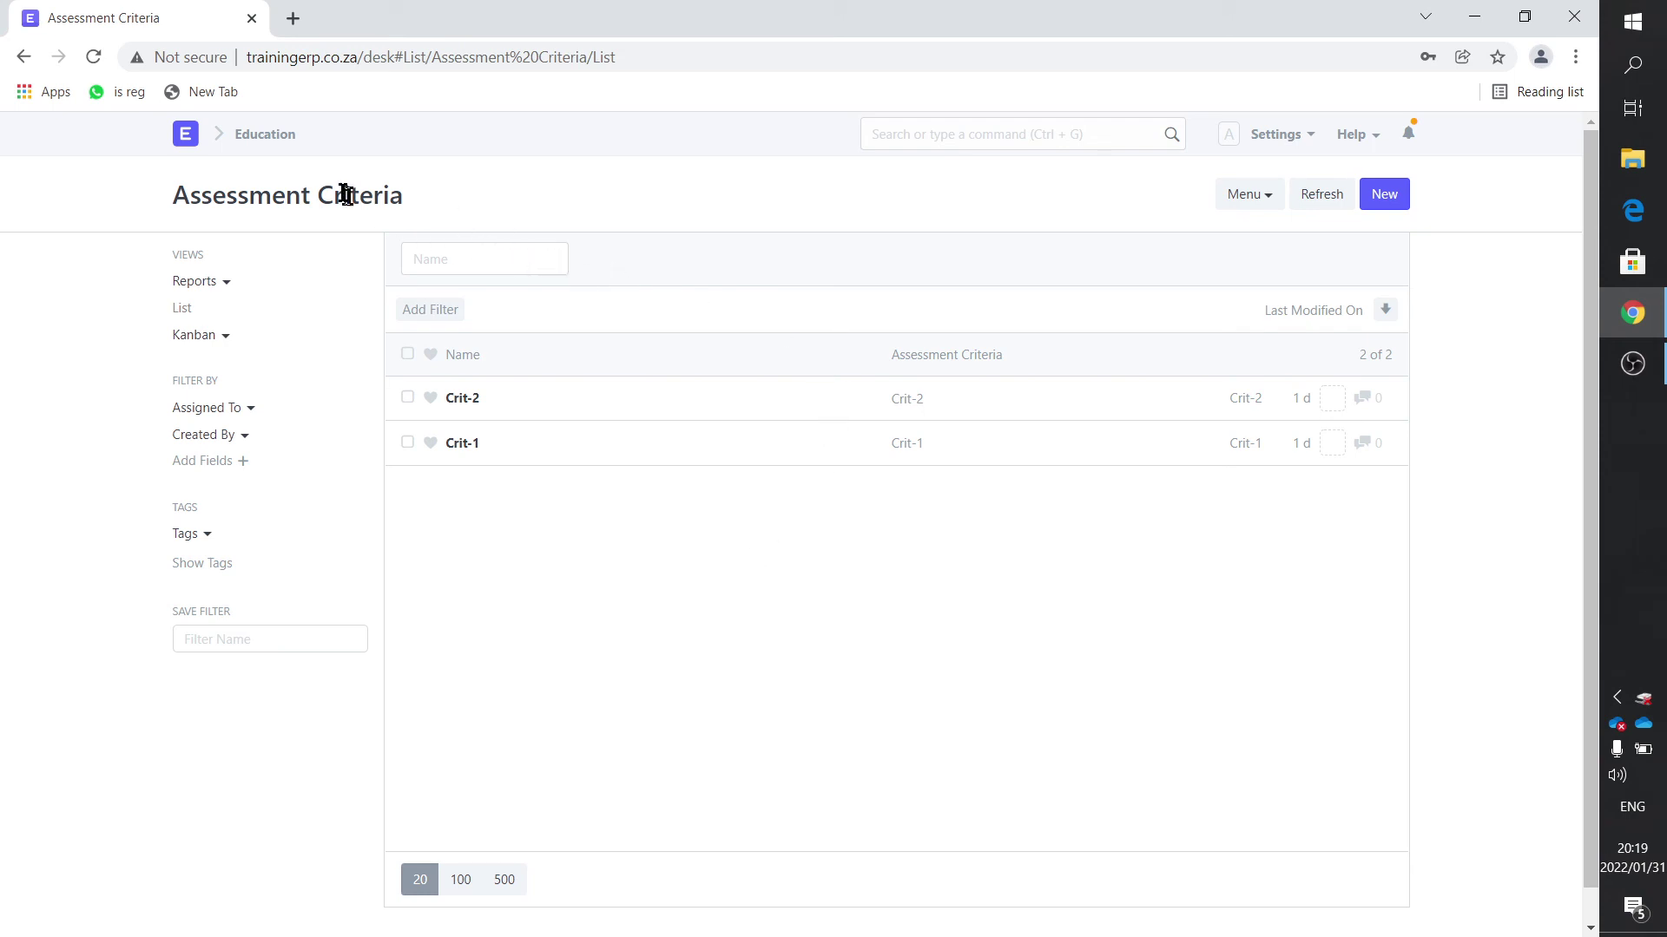
left_click(249, 139)
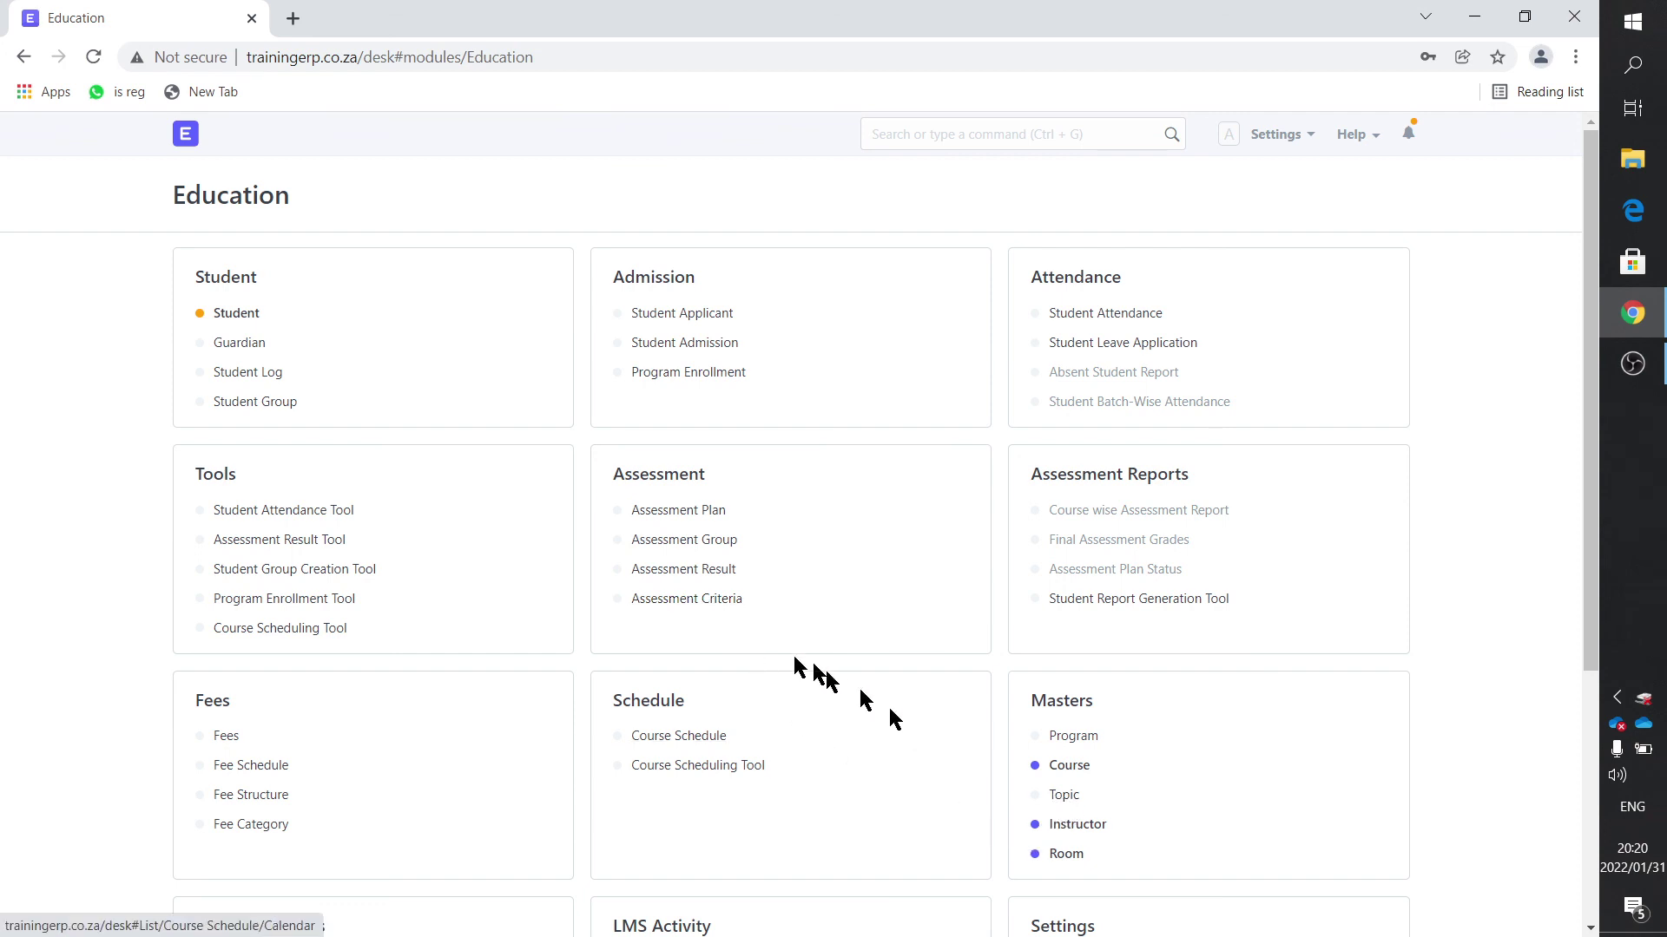
- Open Course-A from the Course list to review its topics
left_click(1071, 769)
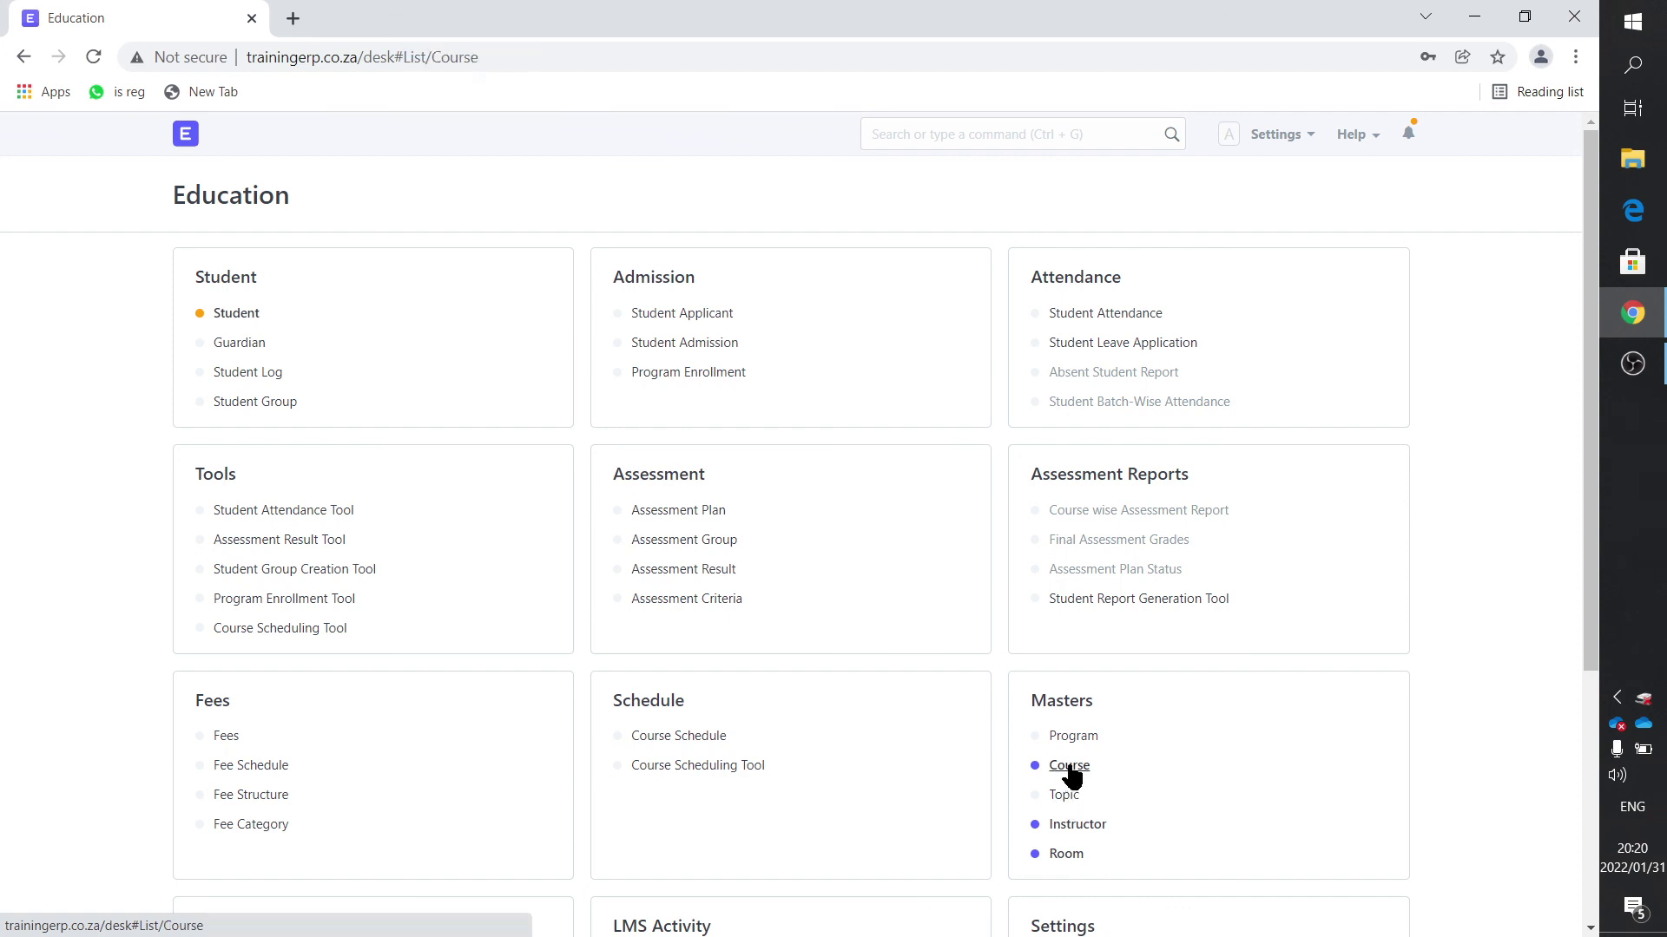
left_click(469, 443)
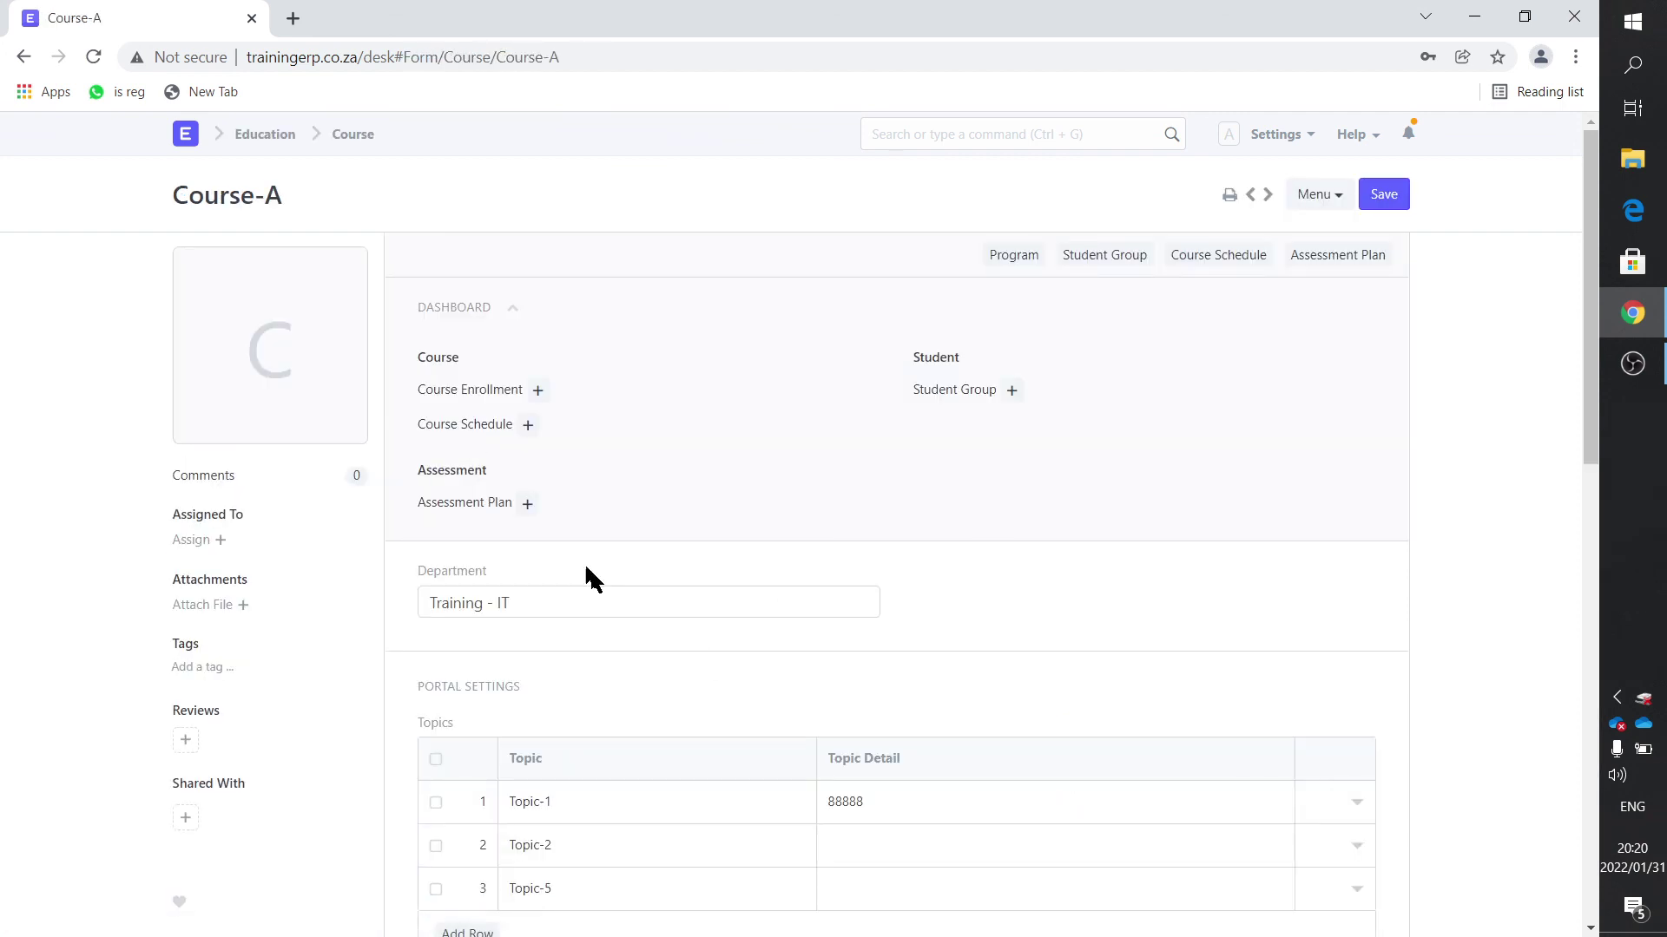
scroll(589, 577, "down", 2)
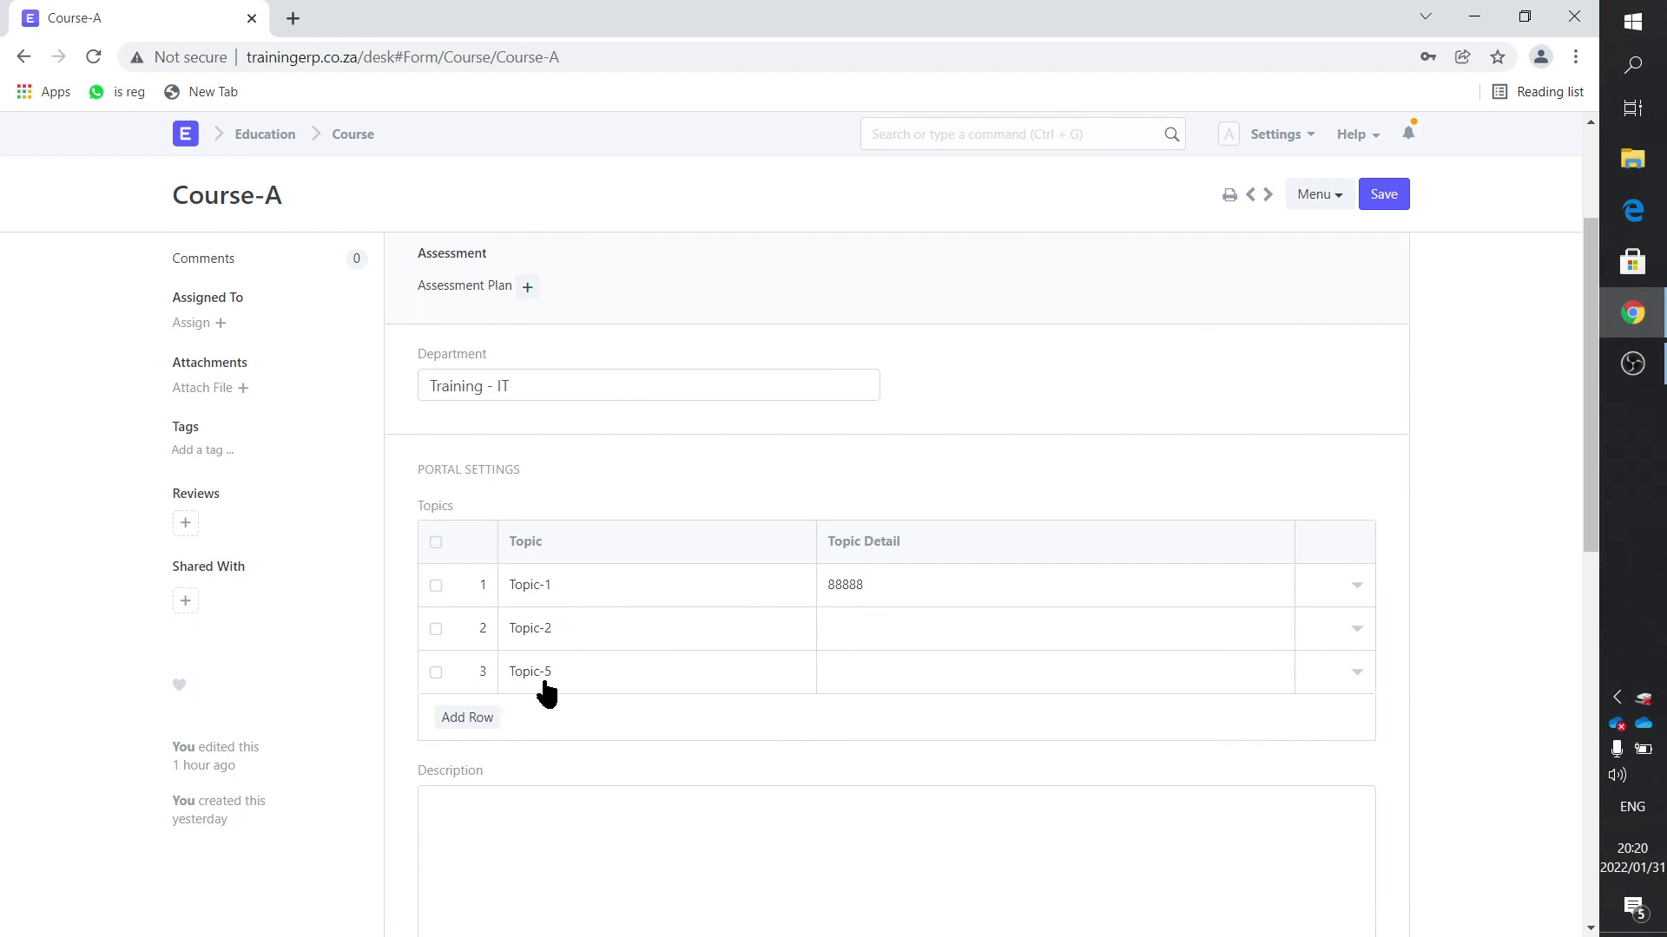
scroll(583, 608, "up", 2)
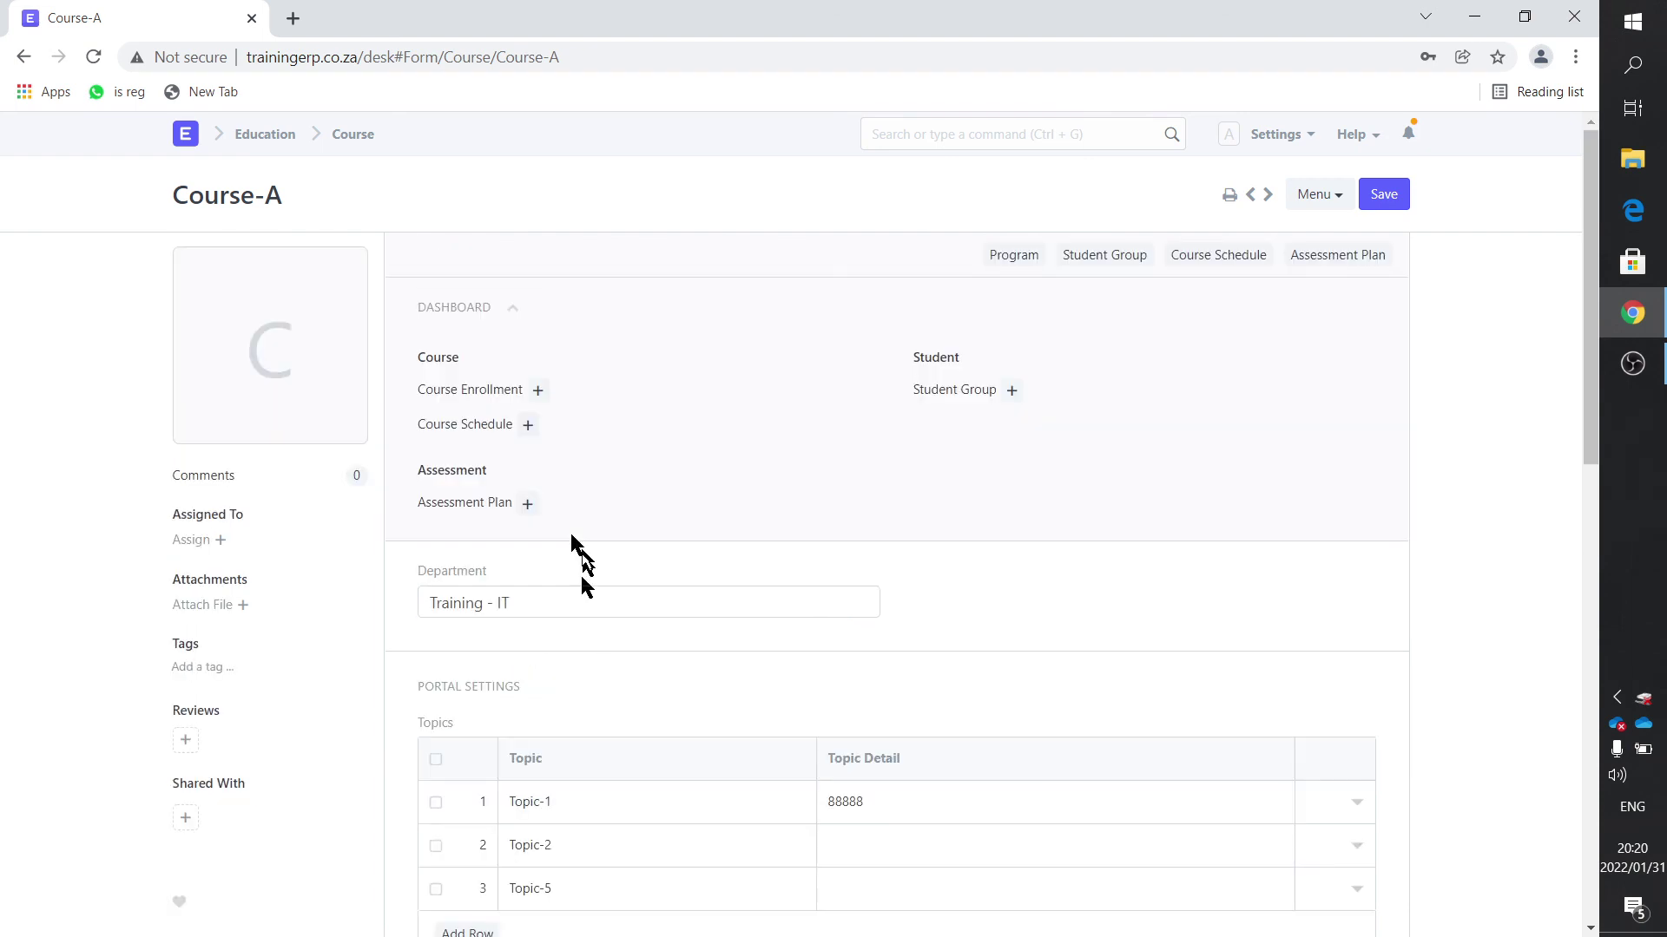
- Open Course-B to see its topics Topic-3 and Topic-4 in Training - IT
left_click(341, 135)
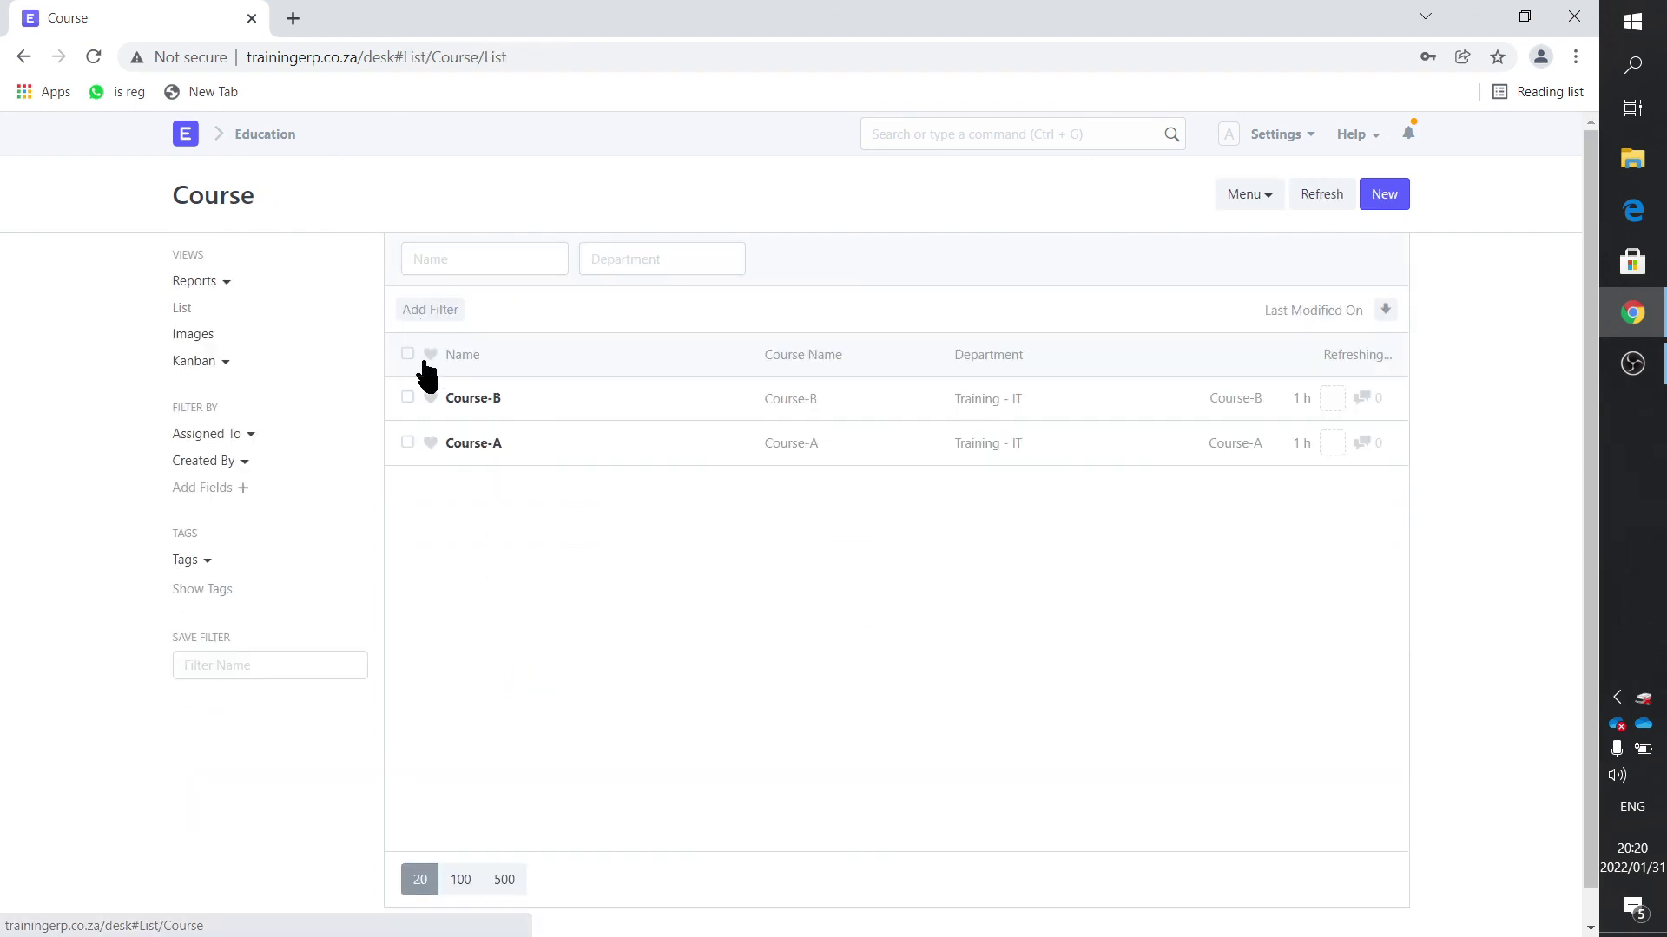
left_click(466, 404)
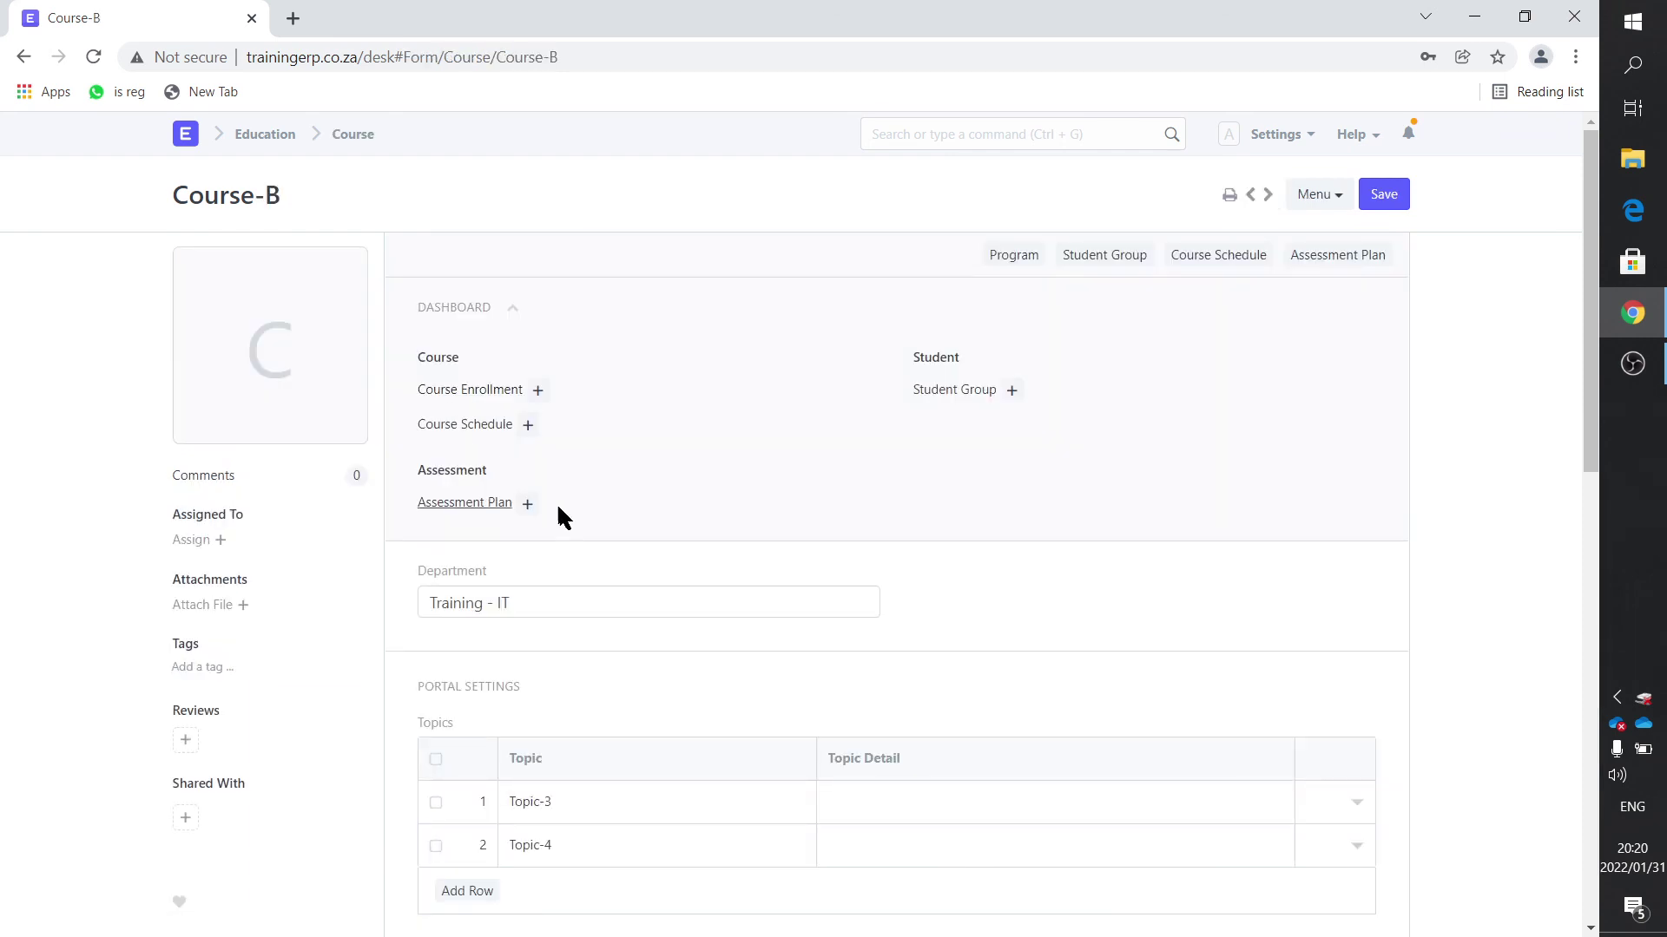
scroll(559, 512, "down", 1)
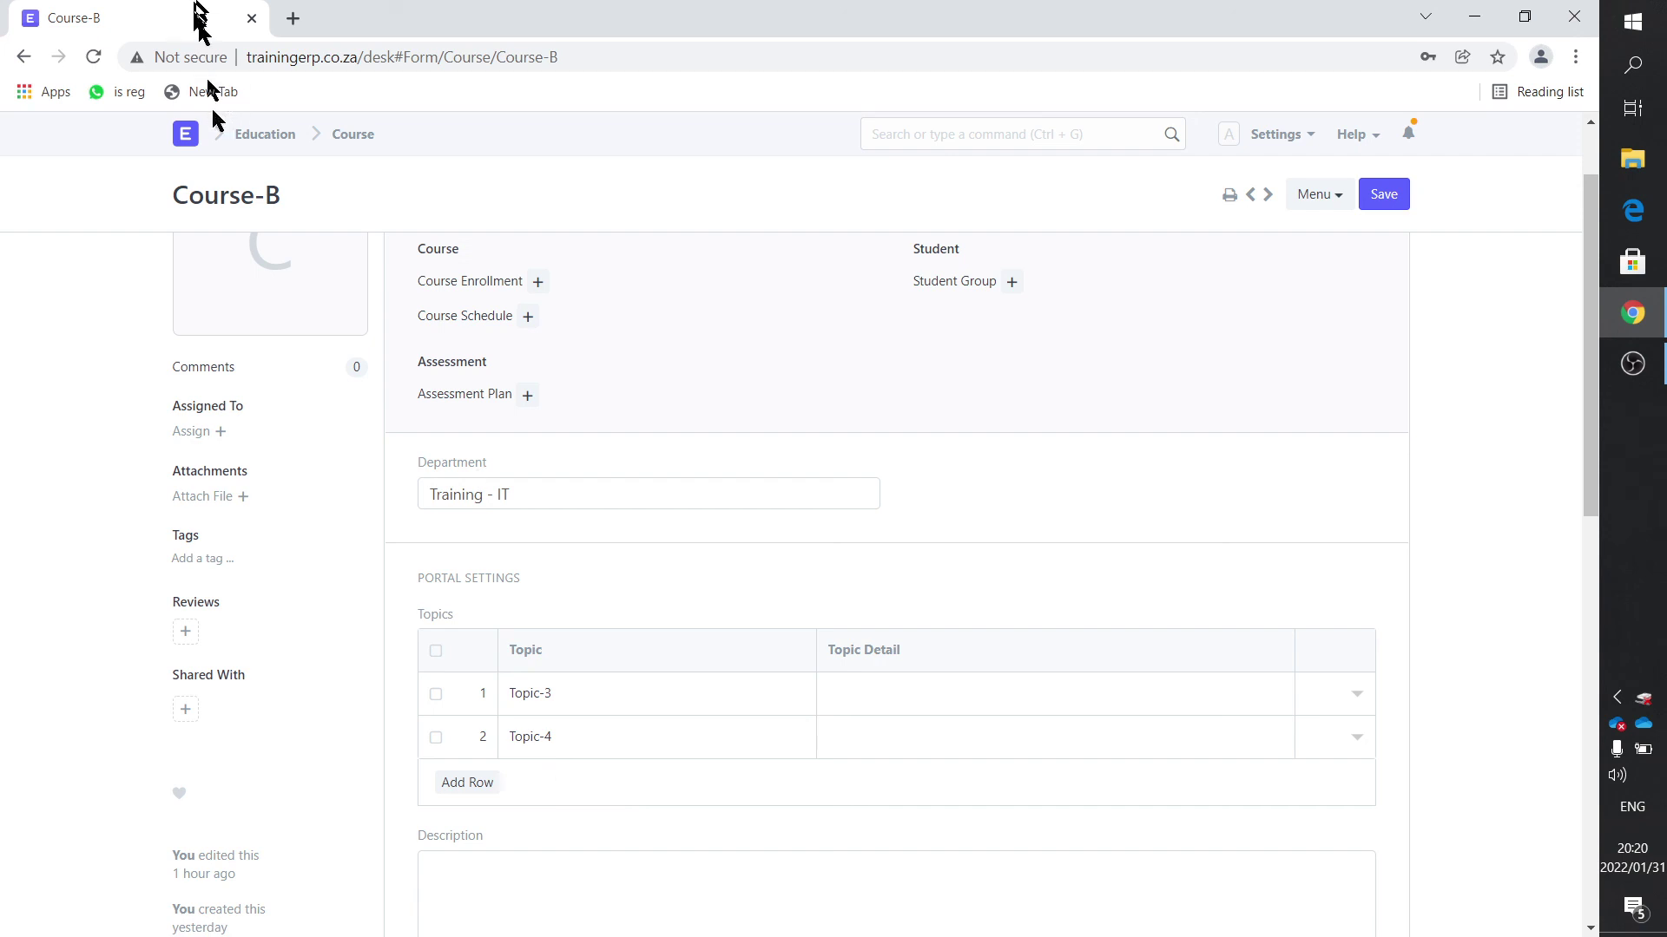
- Review Course-A's topics (Topic-1, Topic-2, Topic-5) and assessment criteria, then go back to Education
left_click(264, 134)
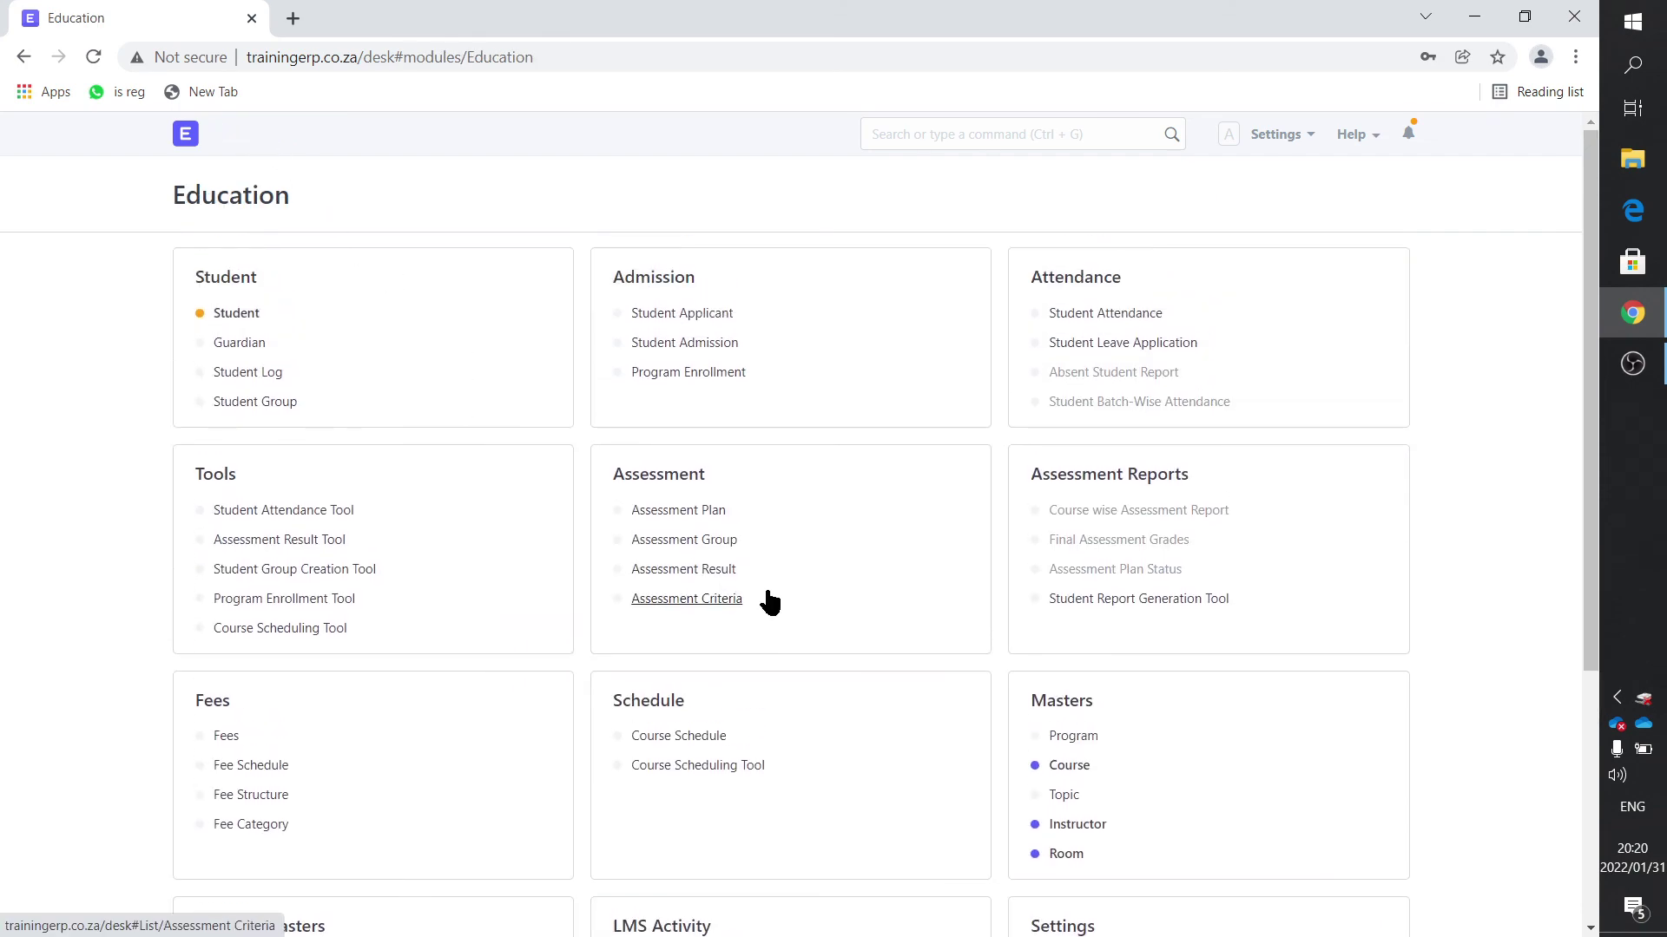
scroll(764, 599, "down", 2)
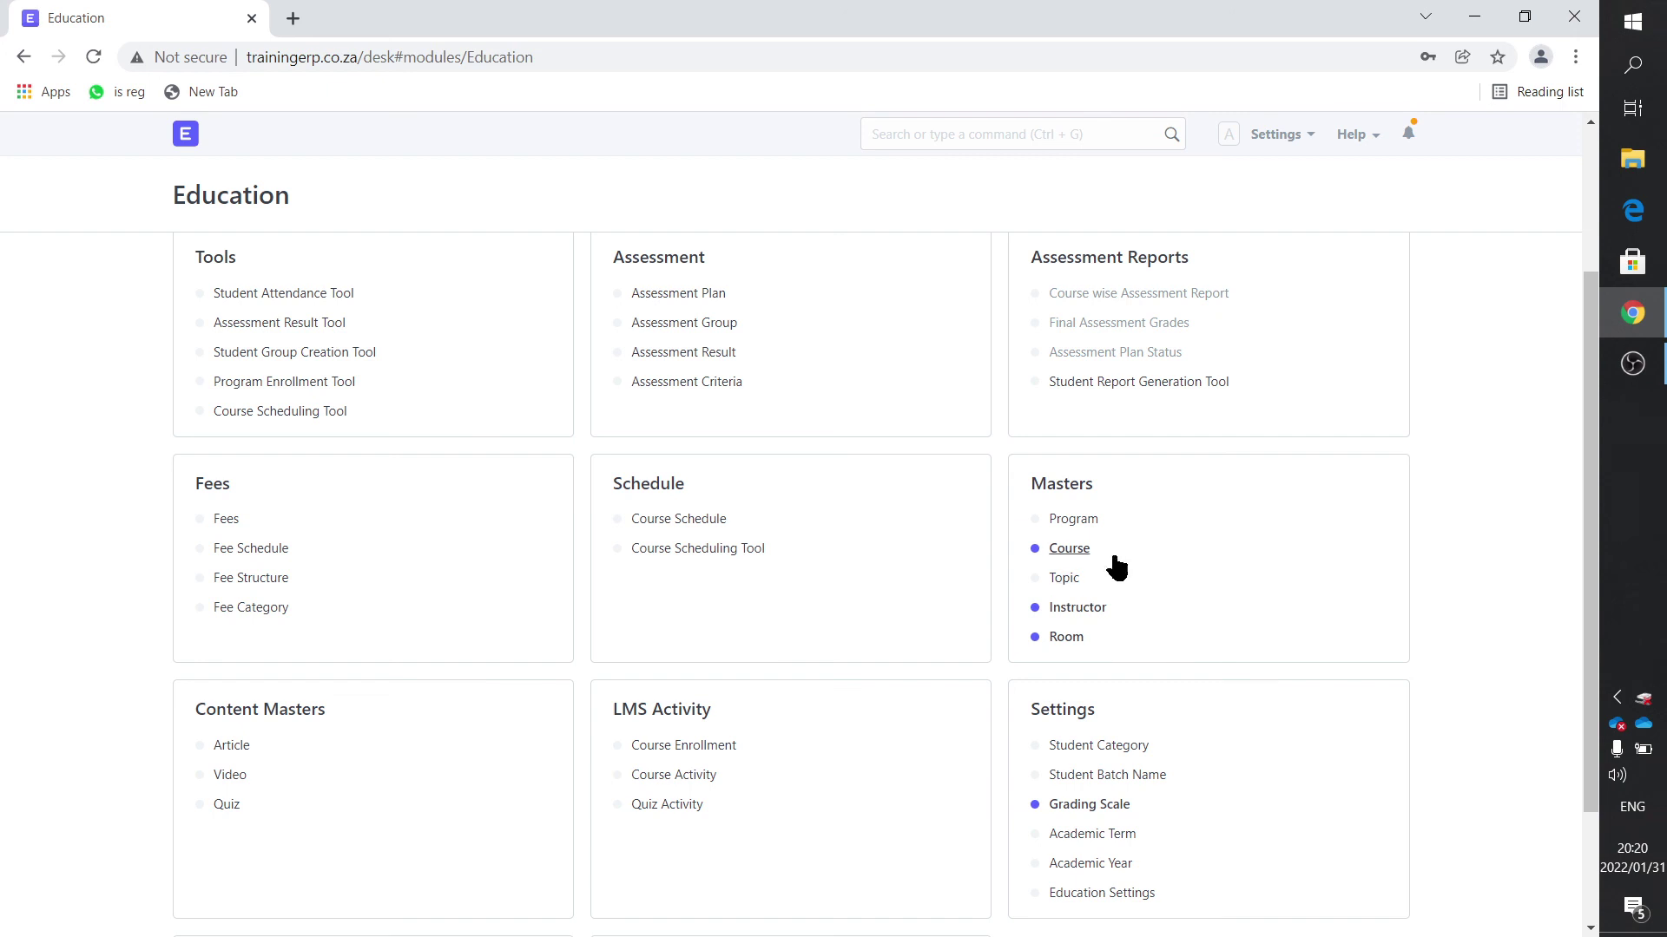
left_click(1074, 550)
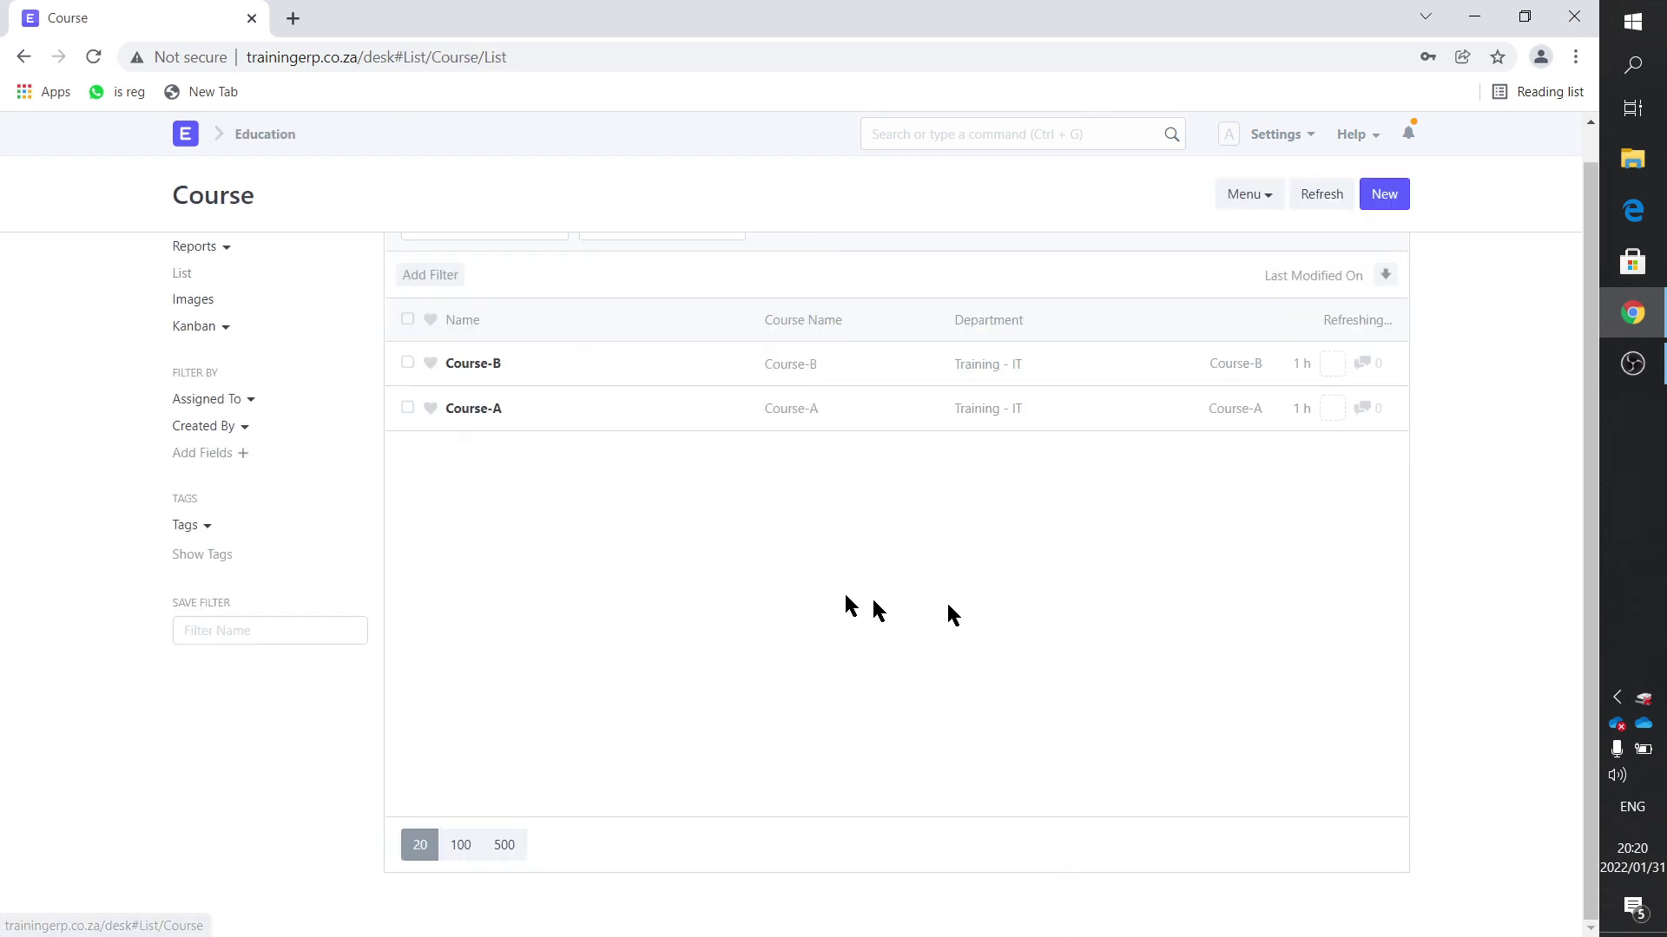
left_click(482, 409)
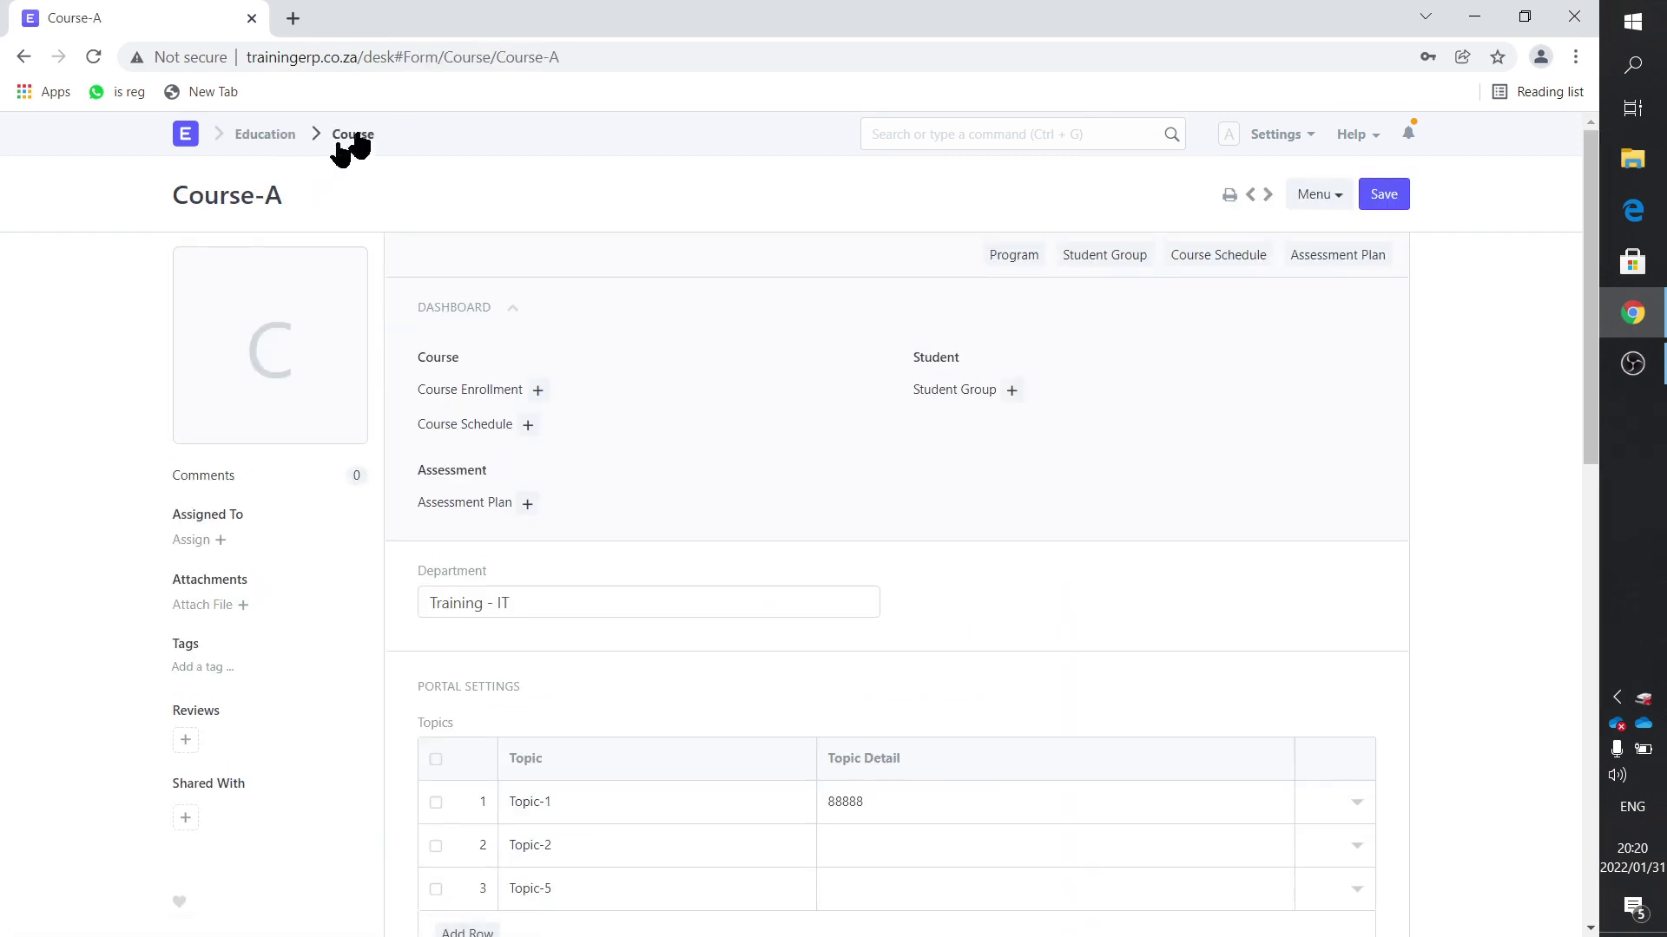
scroll(521, 486, "down", 3)
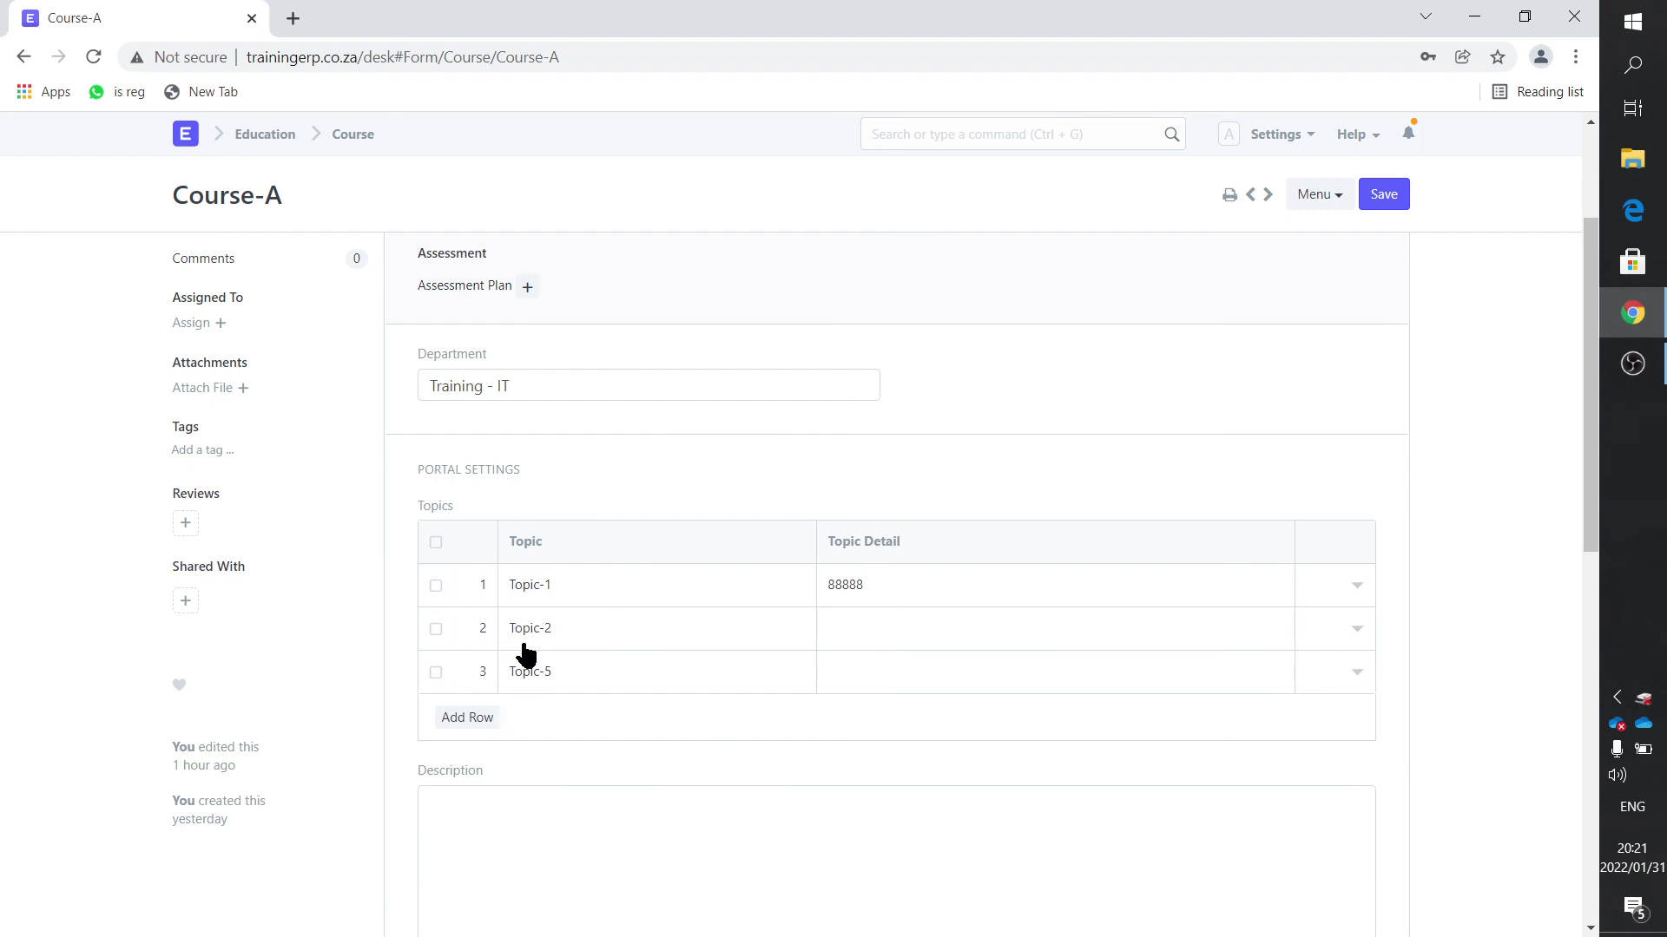
scroll(520, 651, "down", 6)
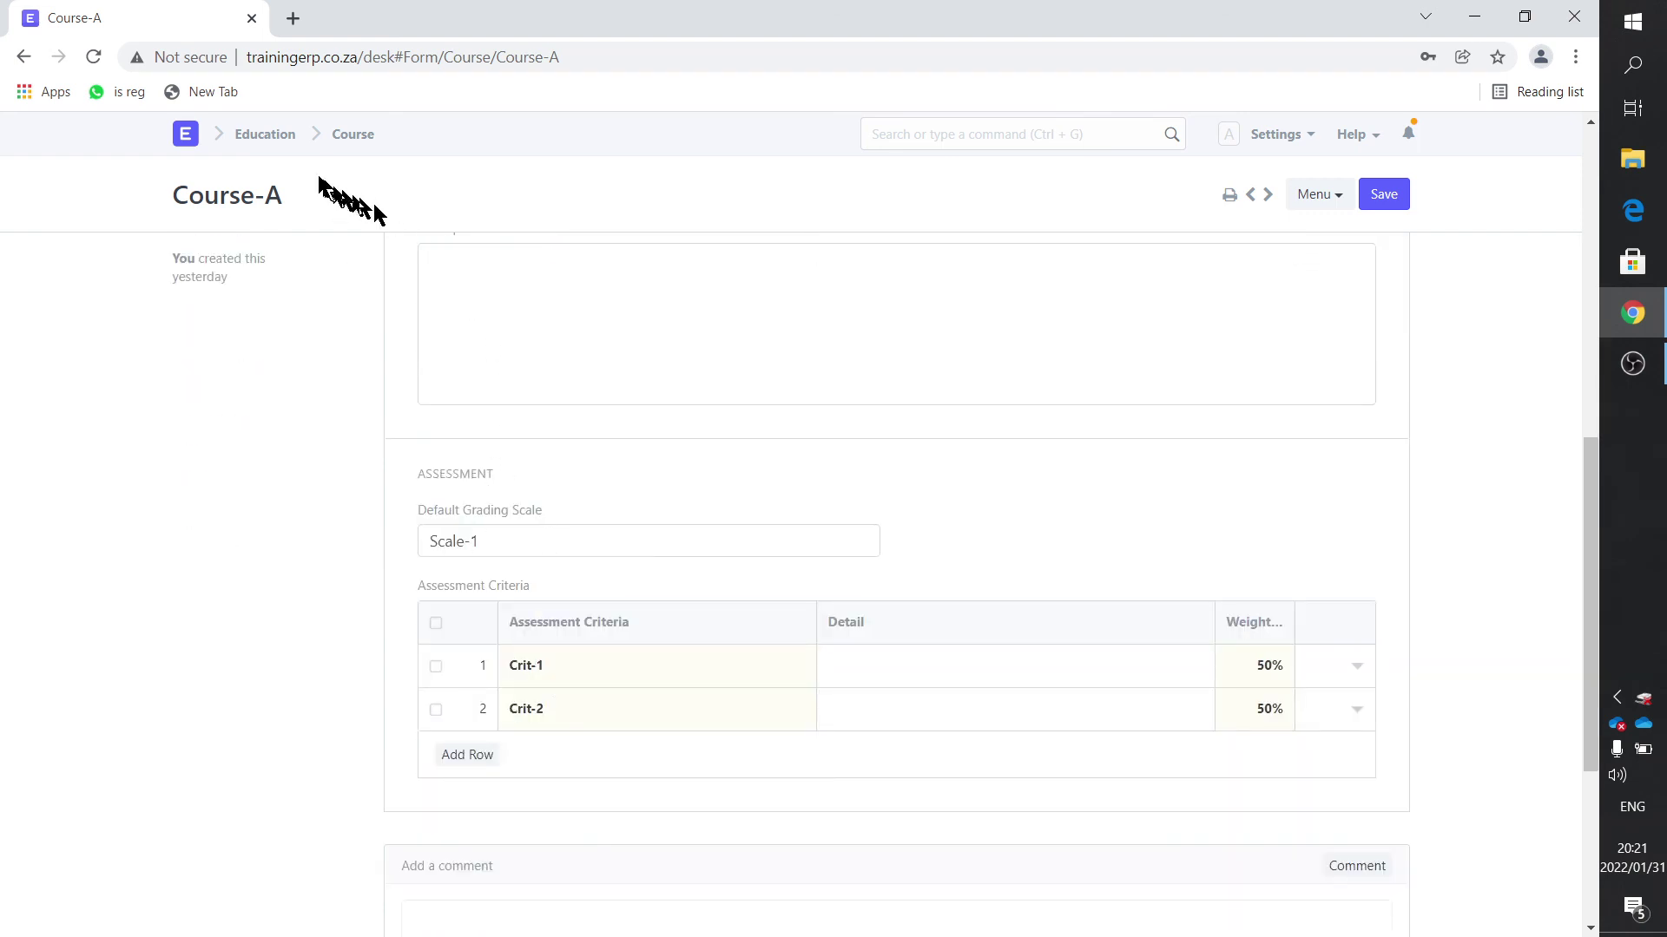
left_click(271, 133)
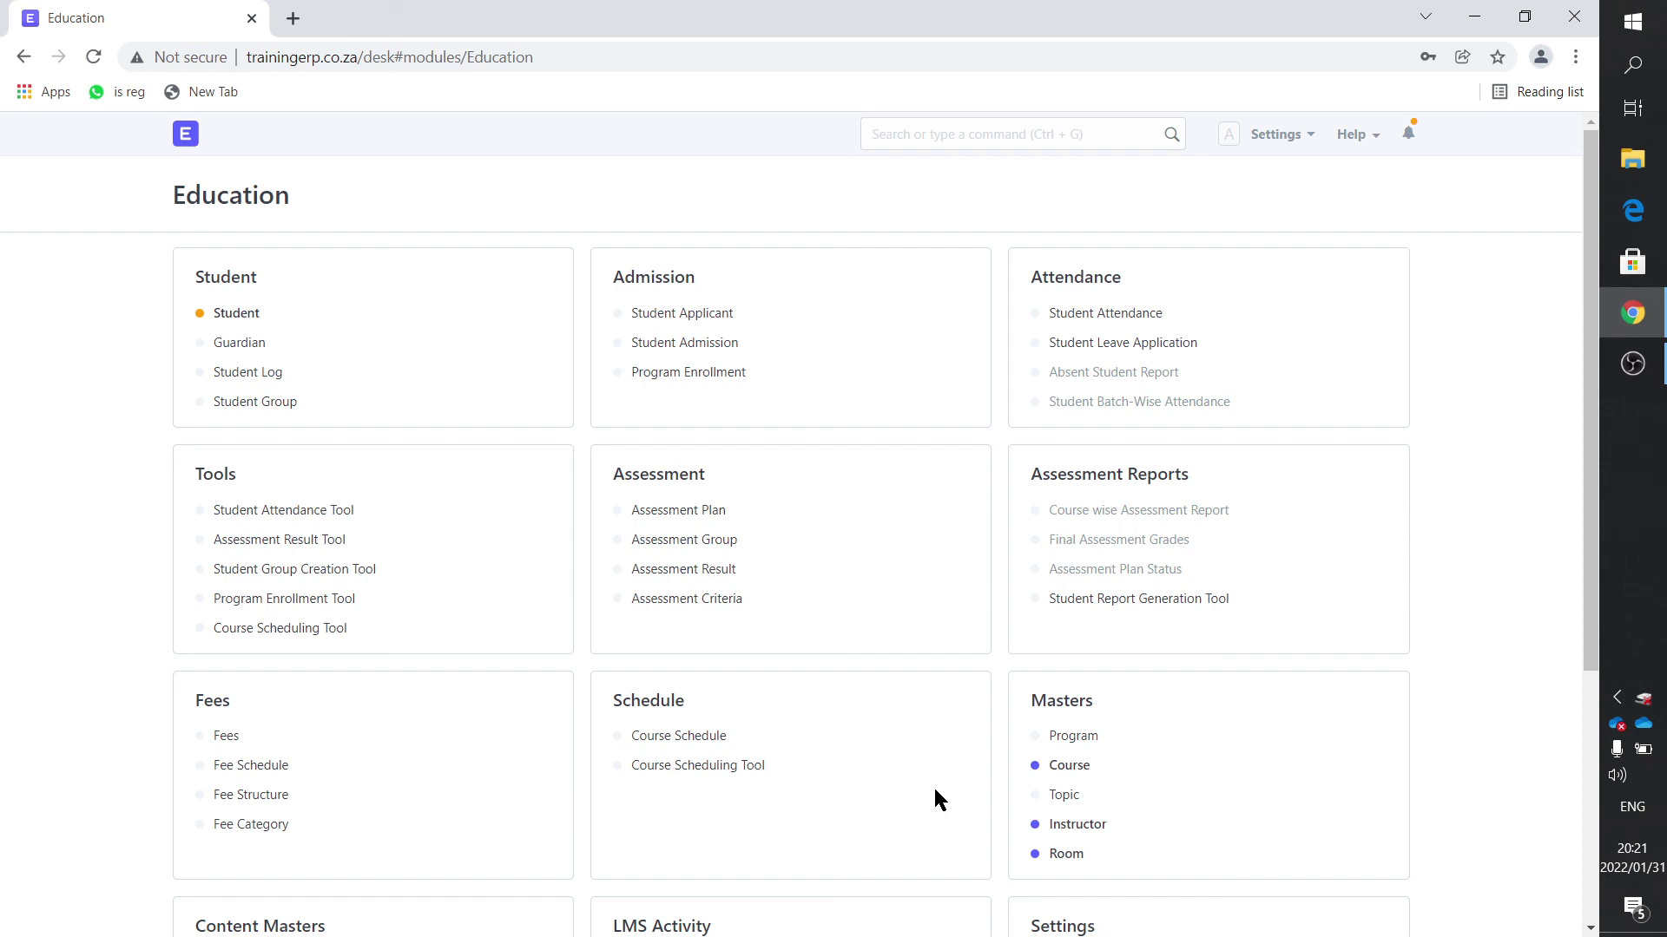
scroll(935, 790, "down", 4)
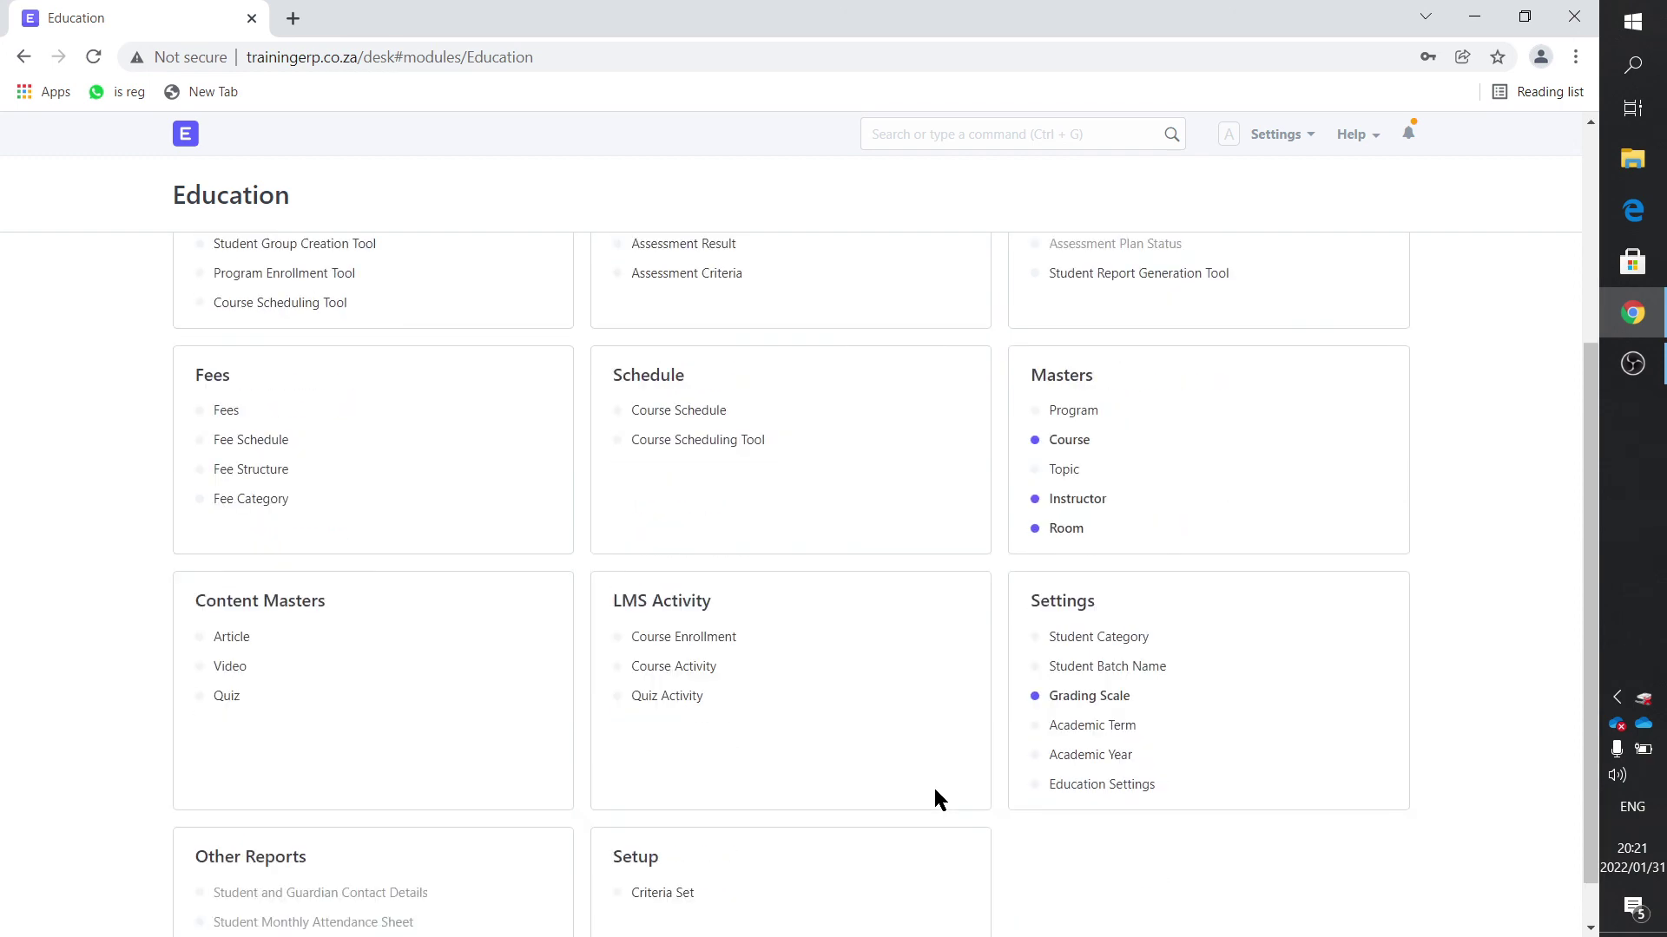
scroll(935, 790, "up", 4)
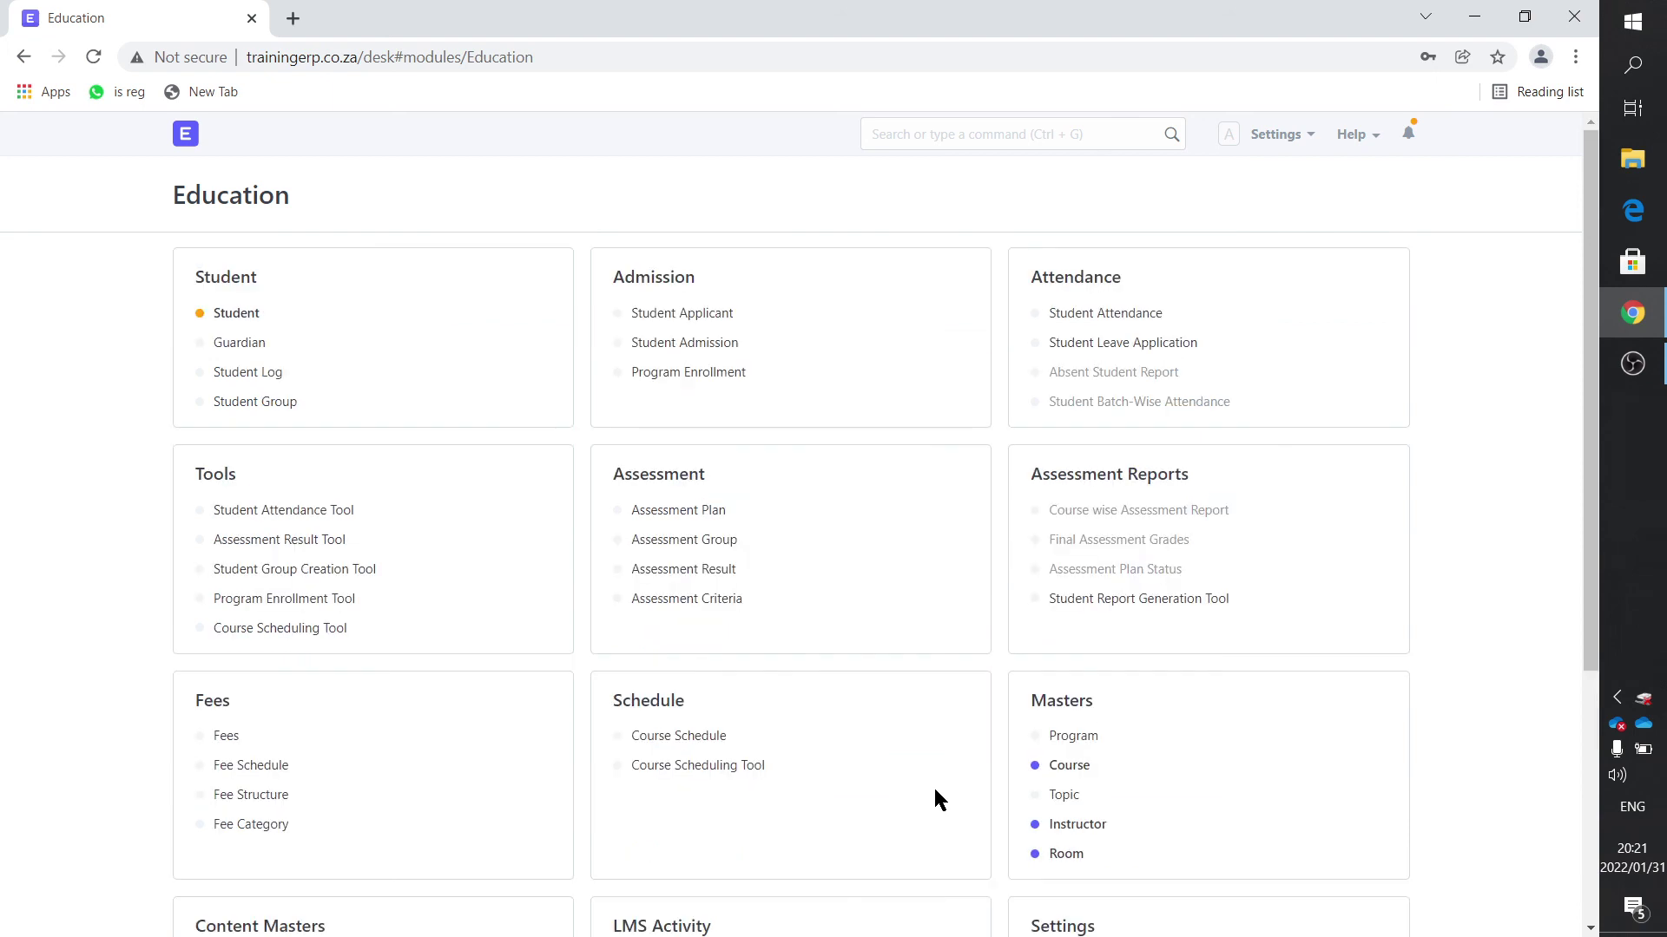